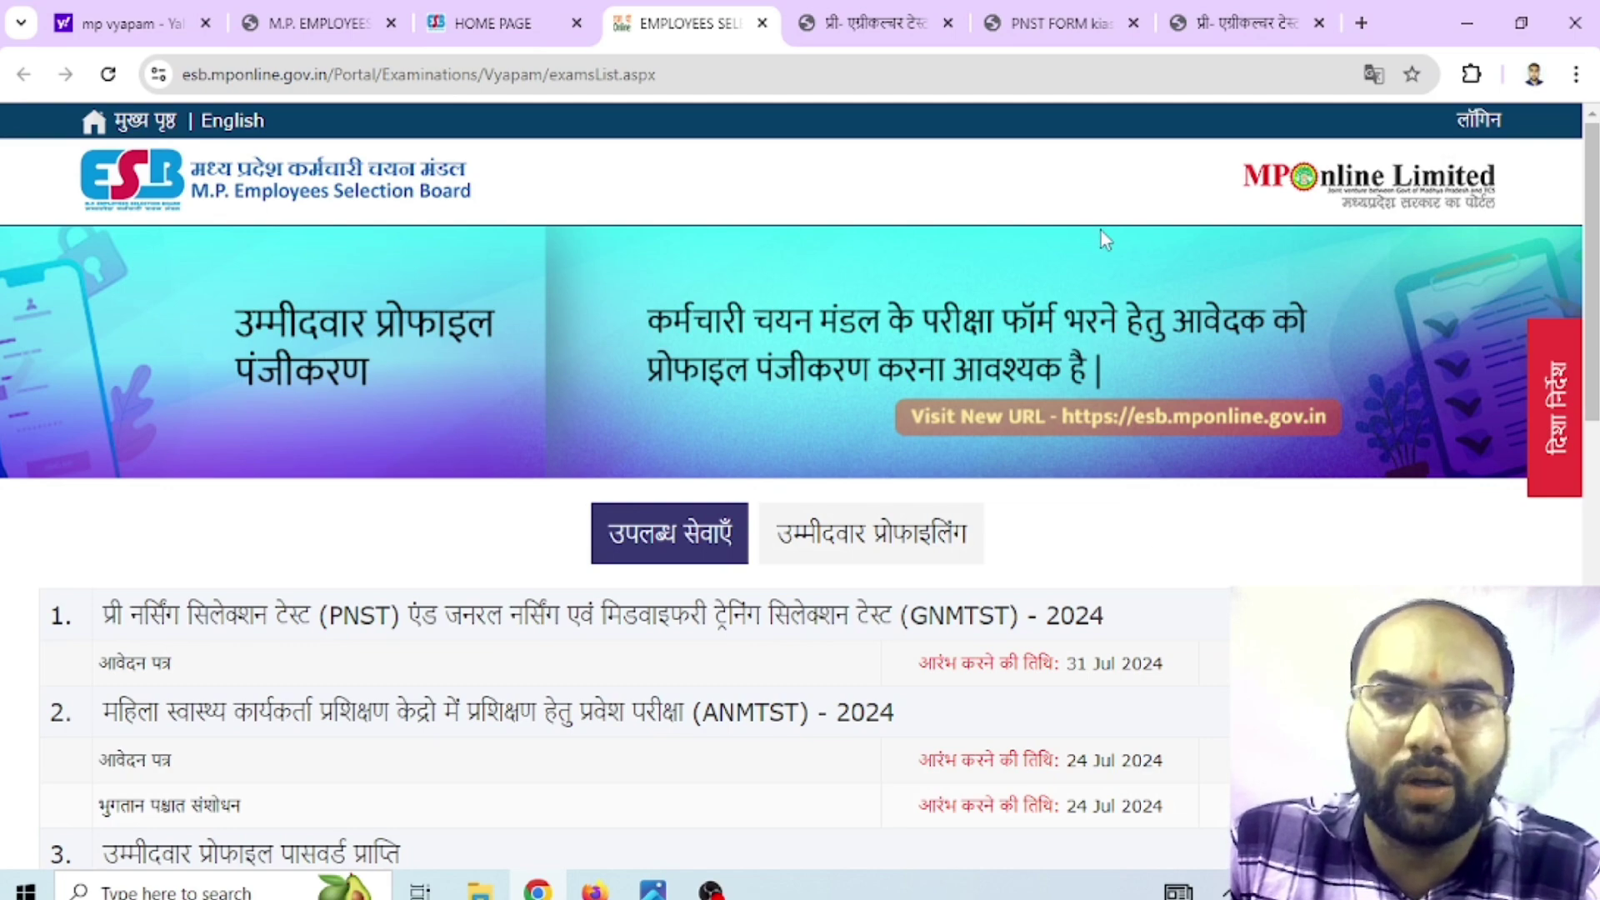
Return to the ESB home page and open the English version of the site
left_click(492, 23)
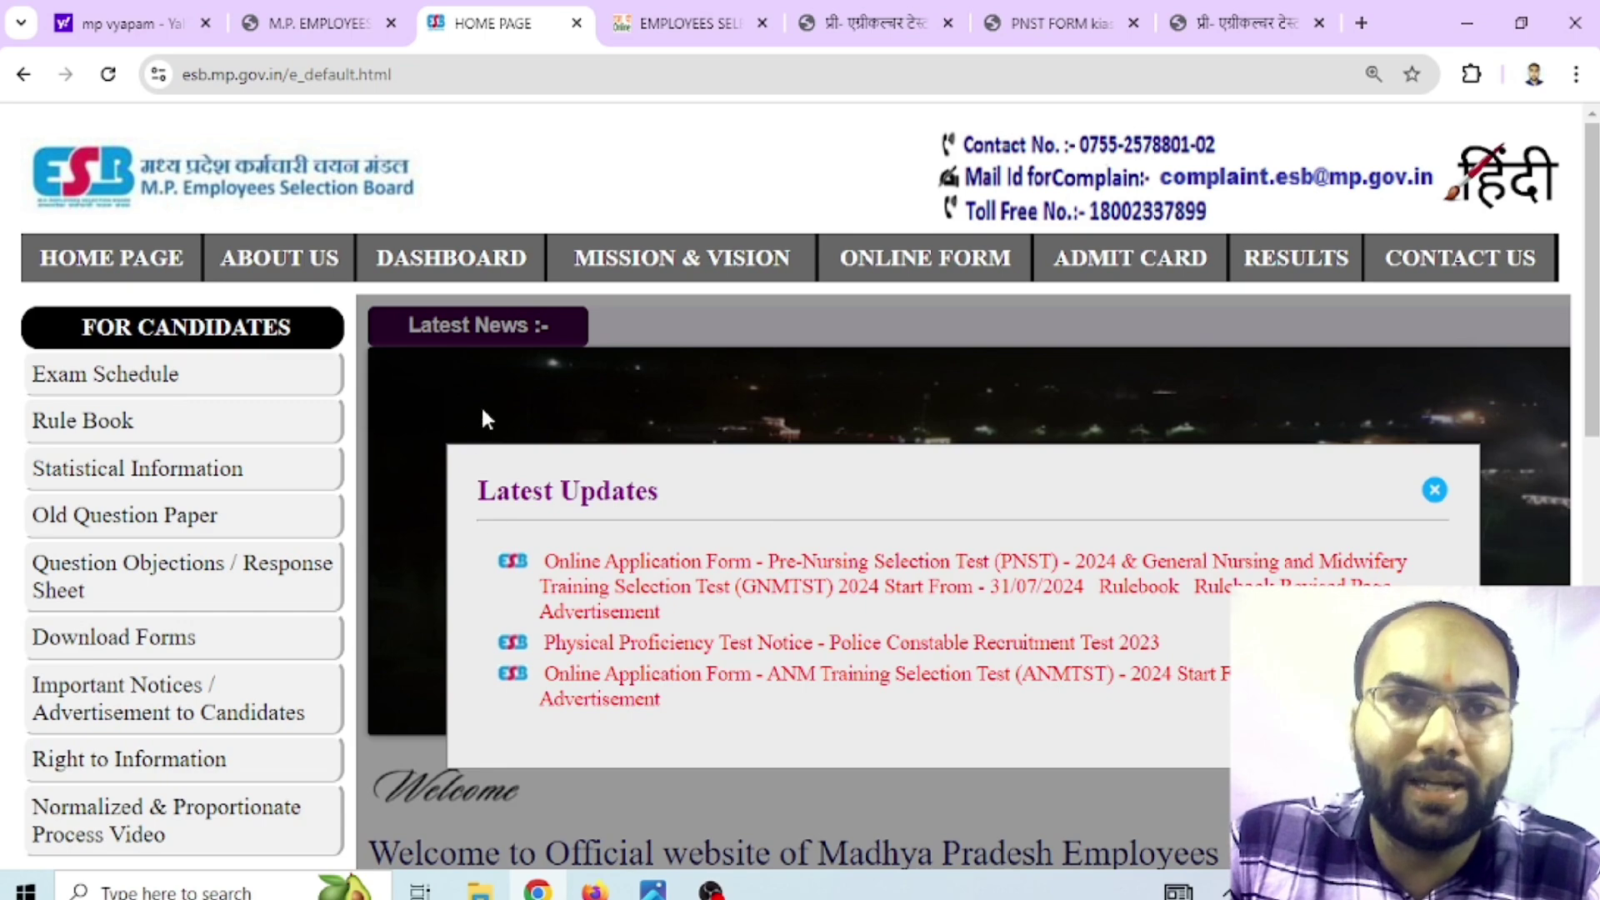
left_click(317, 24)
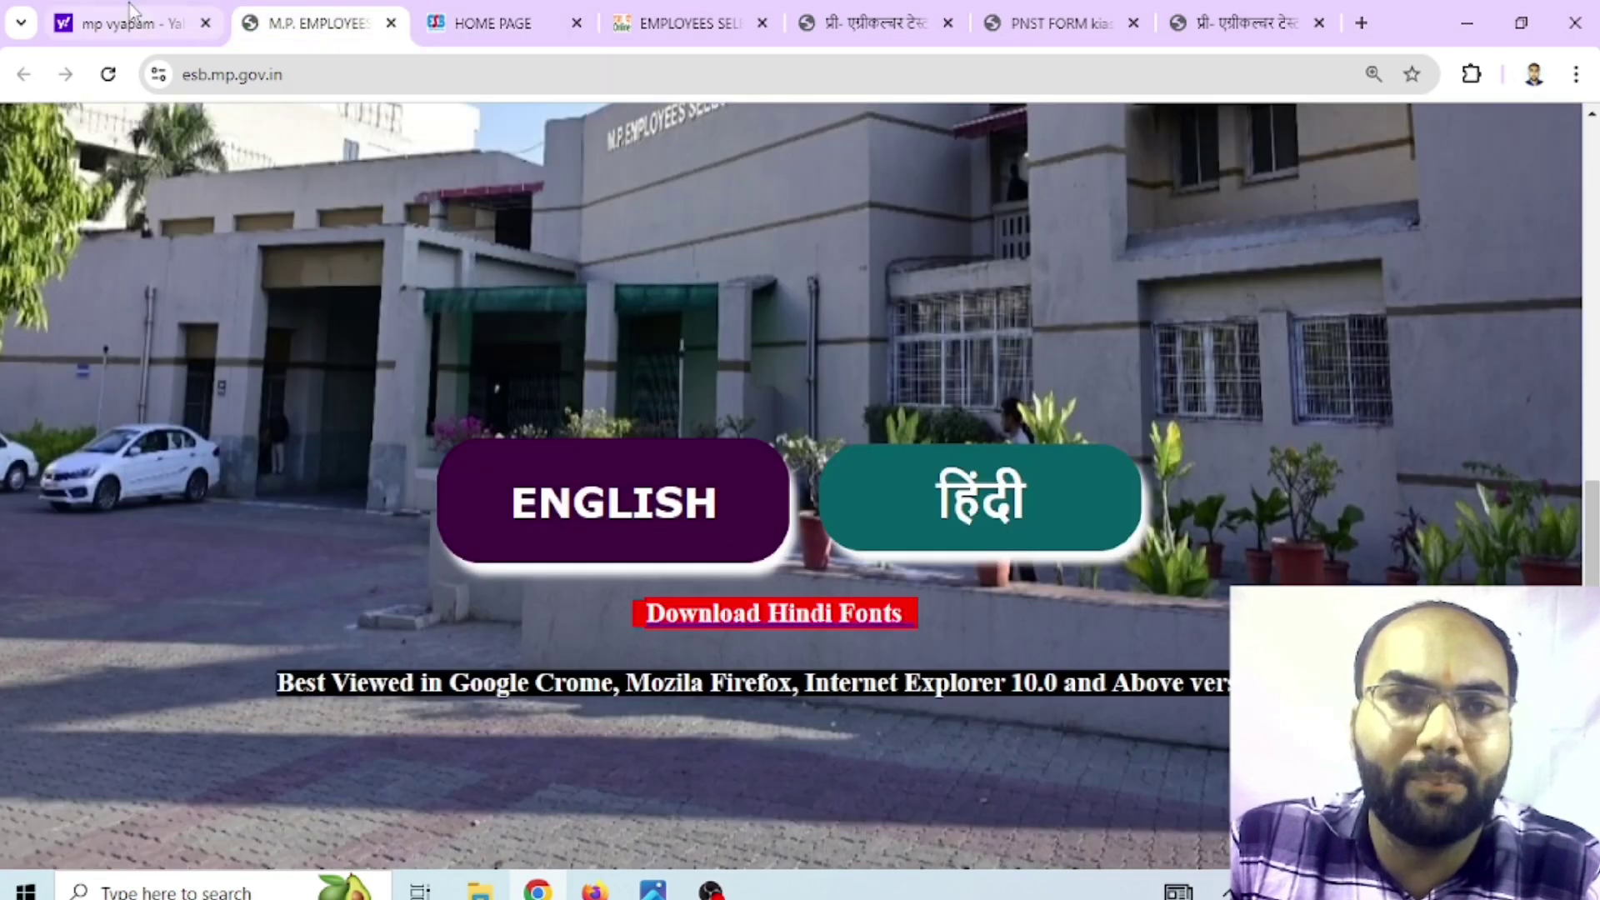
left_click(129, 23)
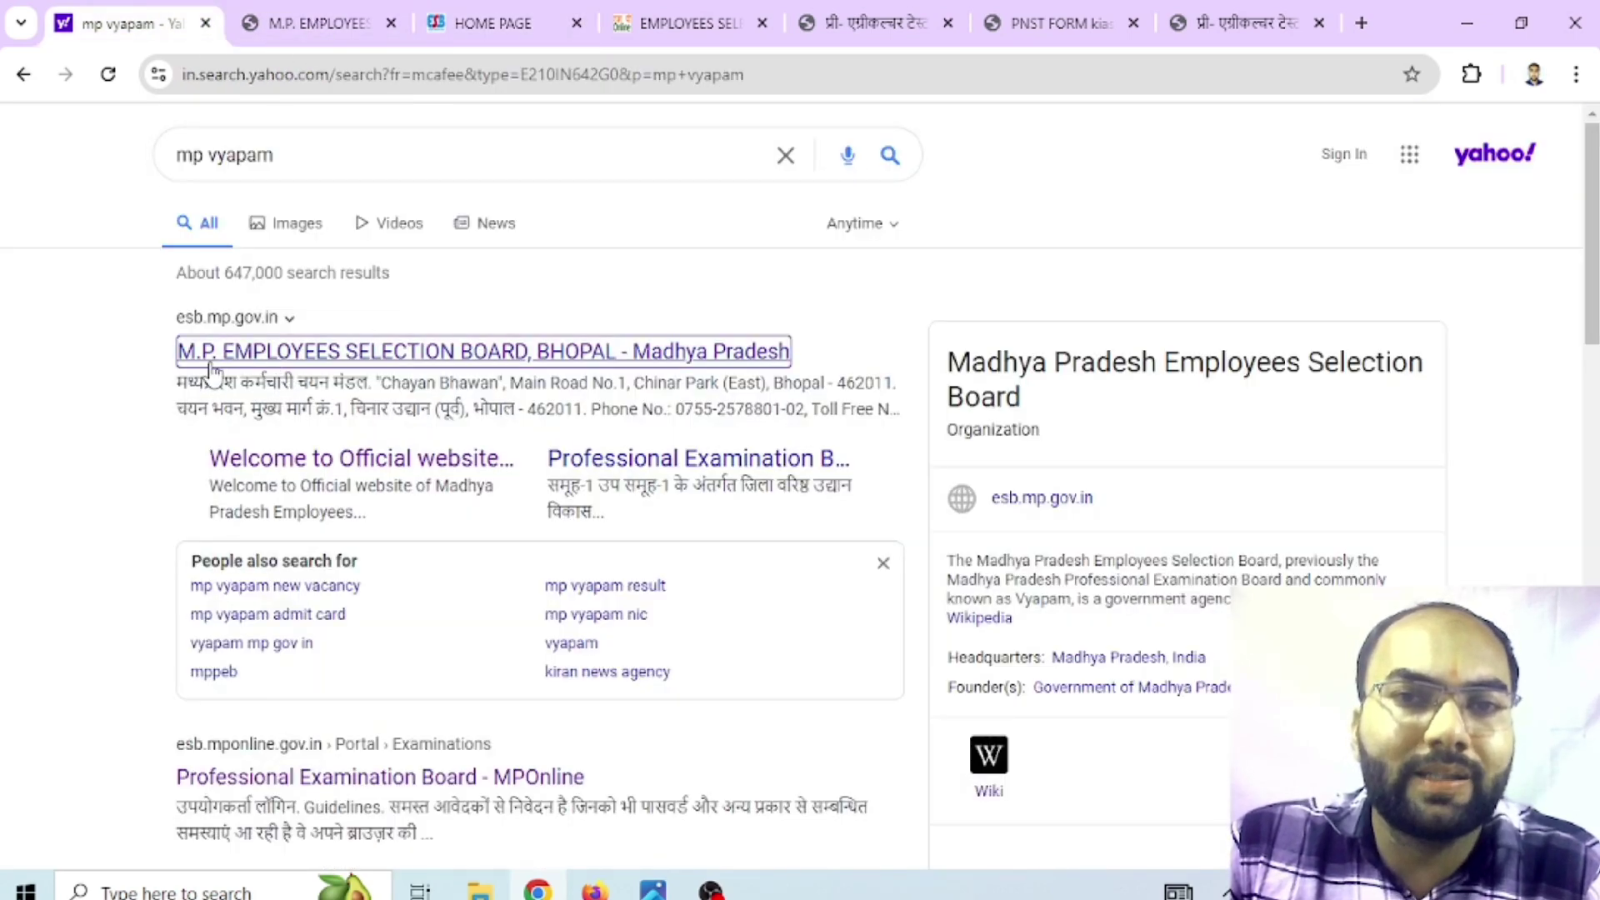
left_click(345, 35)
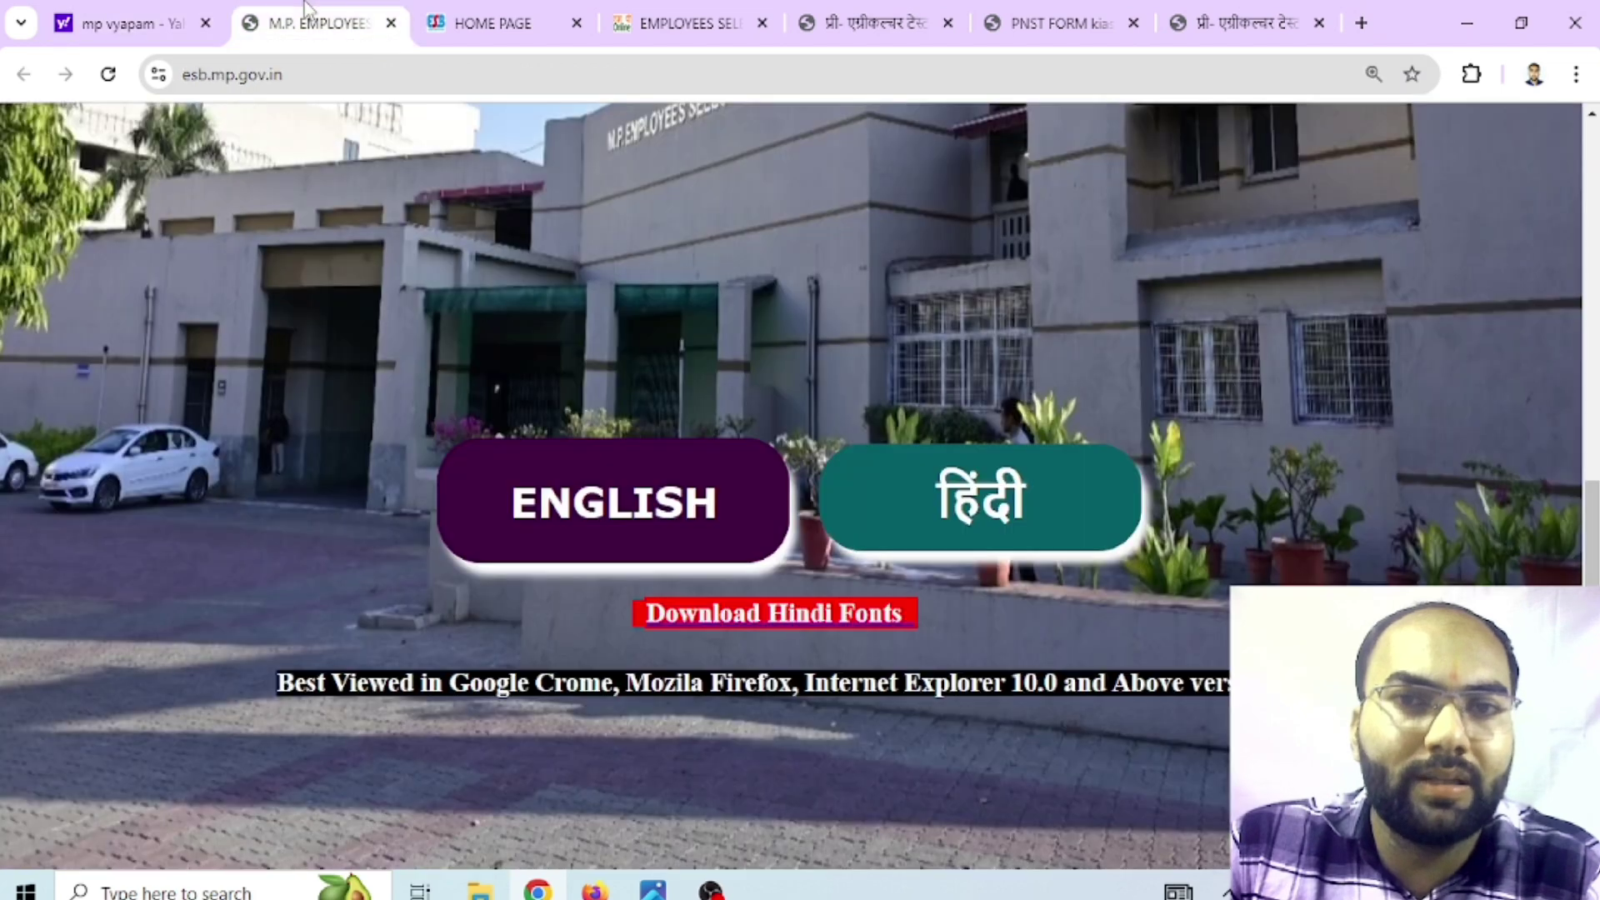
left_click(584, 506)
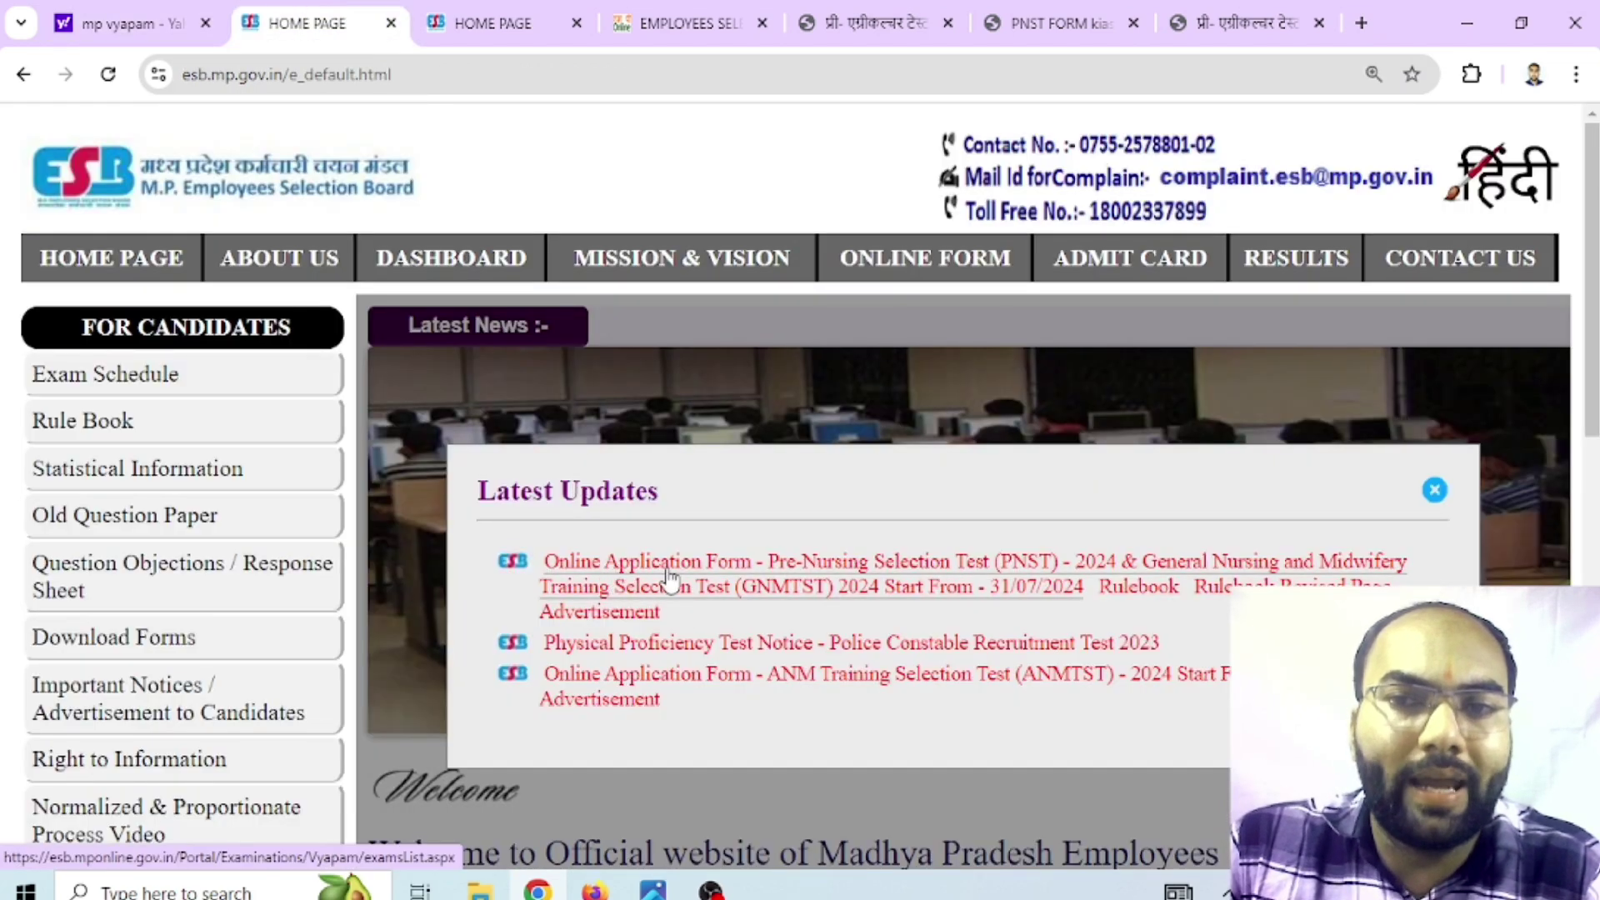
From the PNST latest update, start the PNST & GNMTST 2024 application
left_click(656, 10)
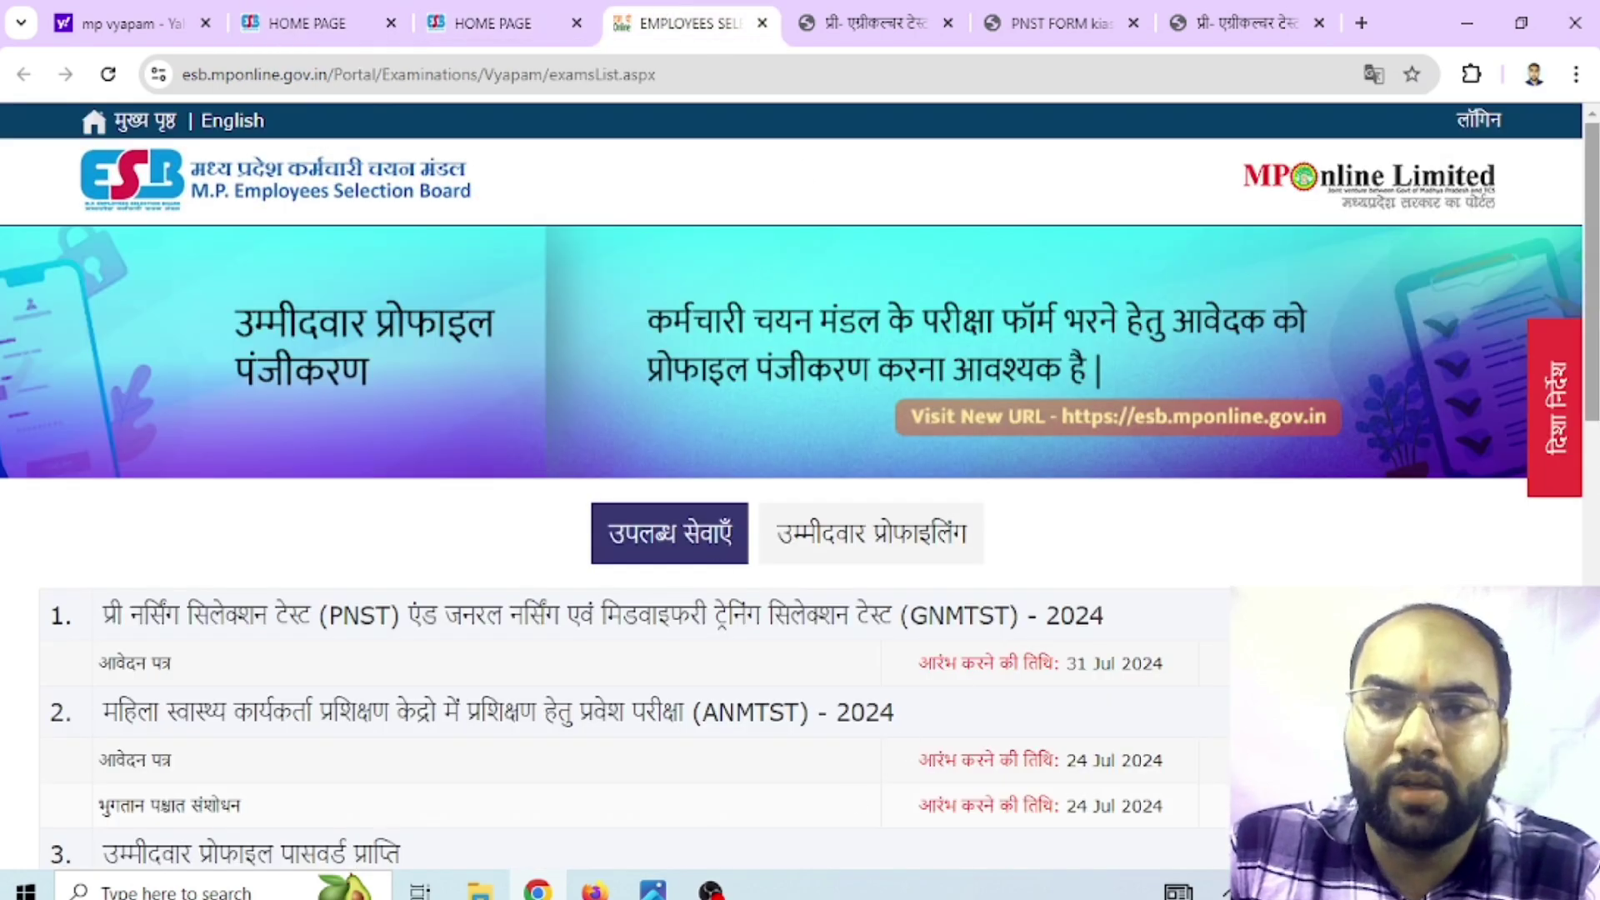
scroll(227, 390, "down", 3)
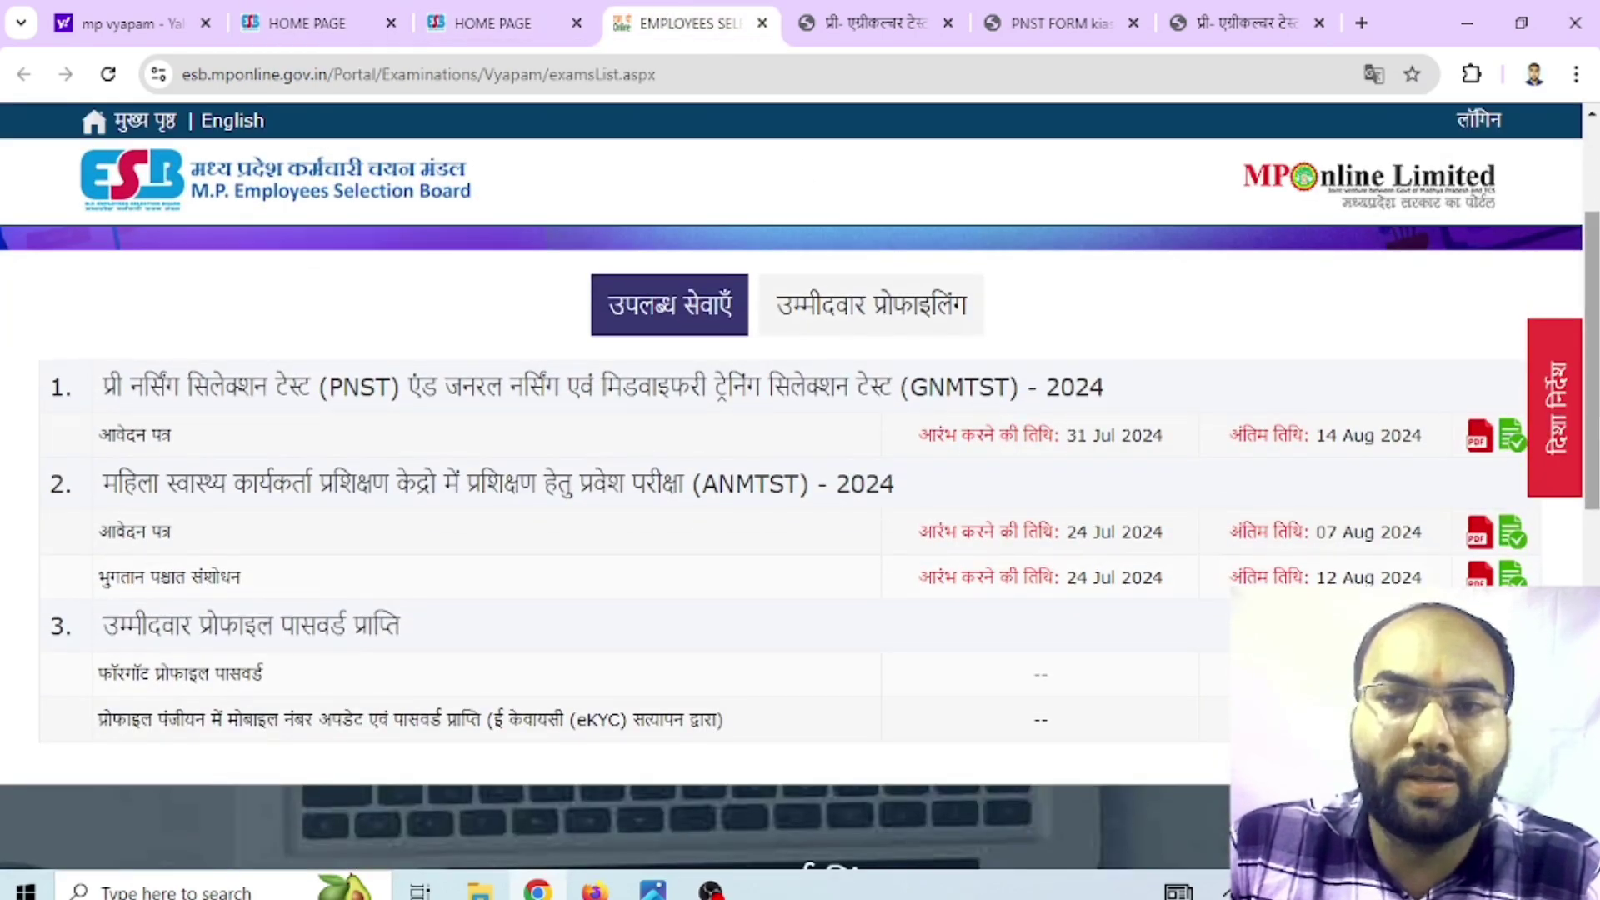
left_click(1515, 447)
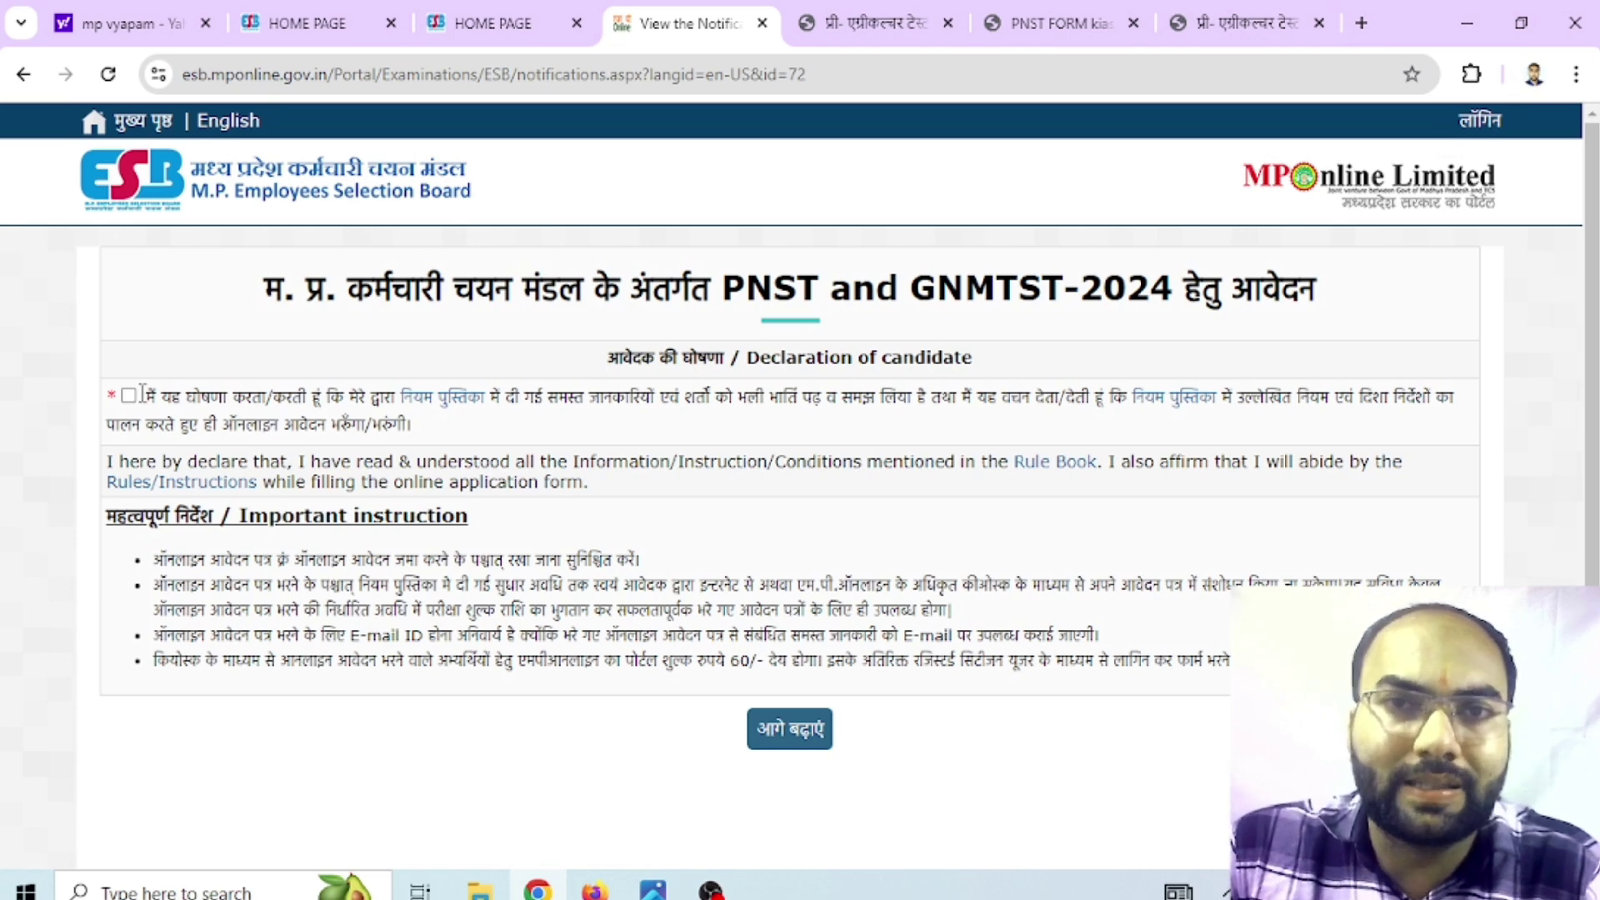
Accept the declaration, enter the general registration number, then select the date-of-birth and captcha fields
left_click(129, 395)
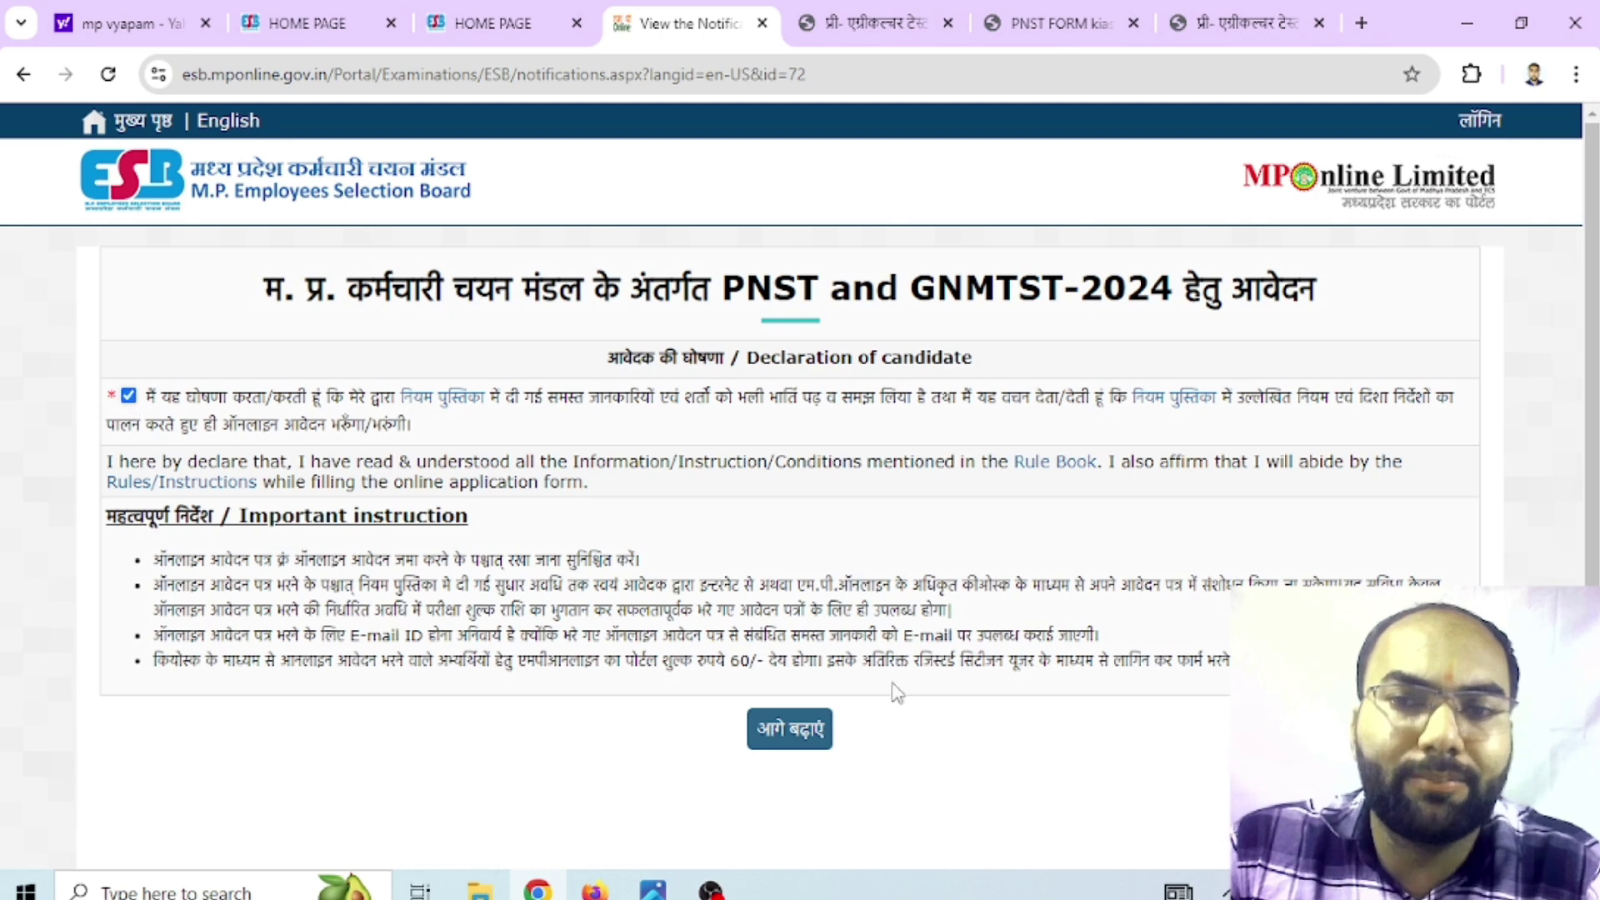
left_click(775, 749)
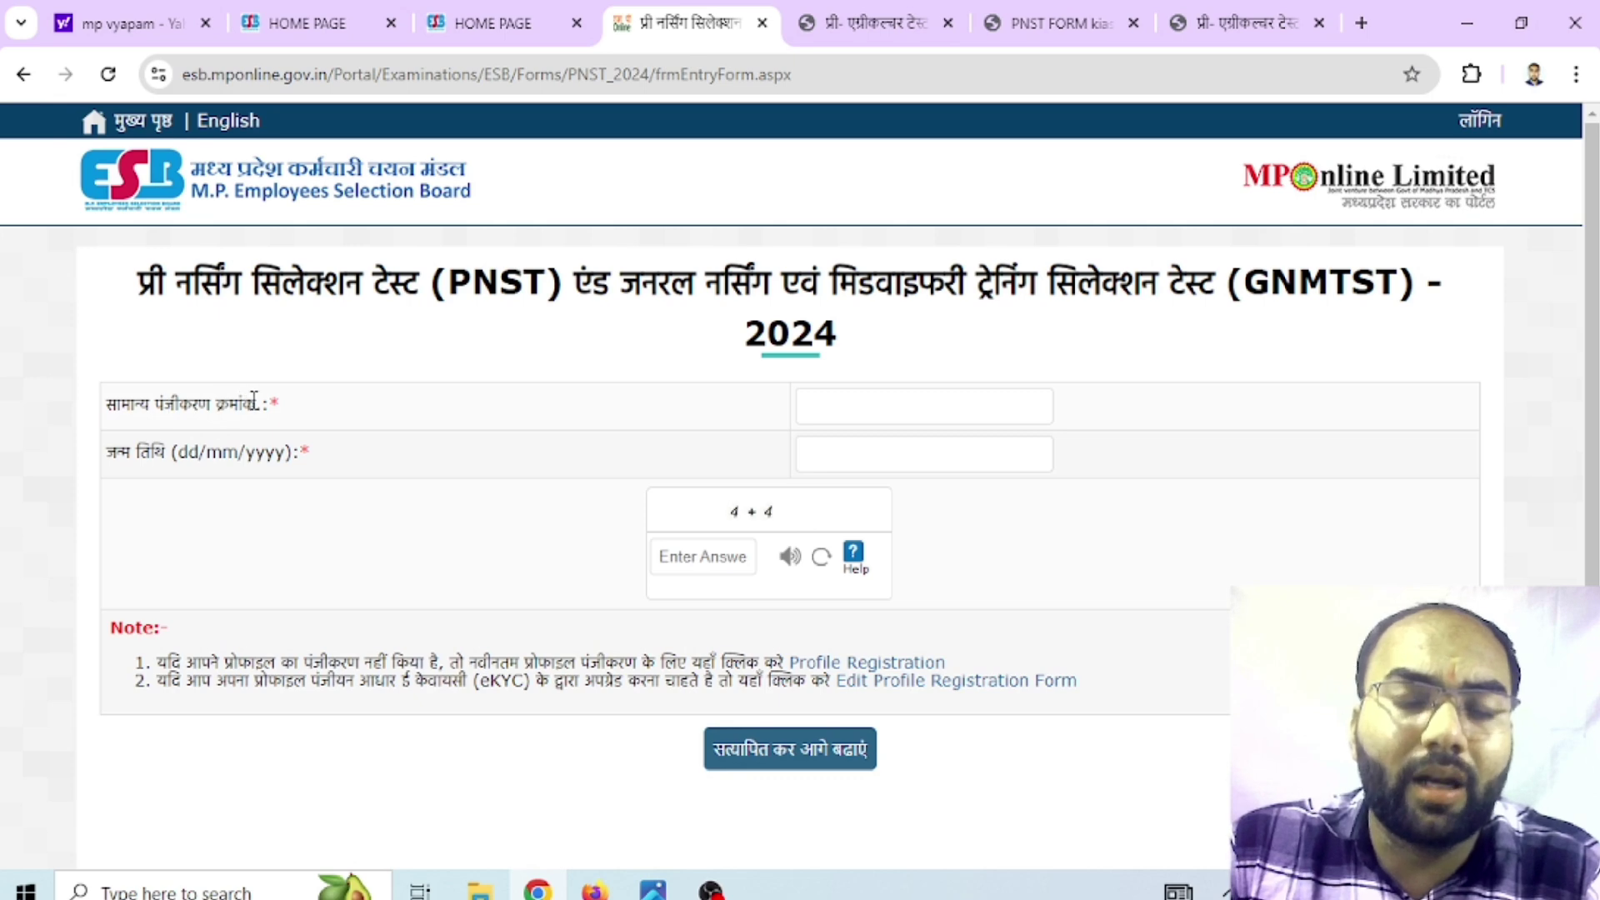
left_click(831, 409)
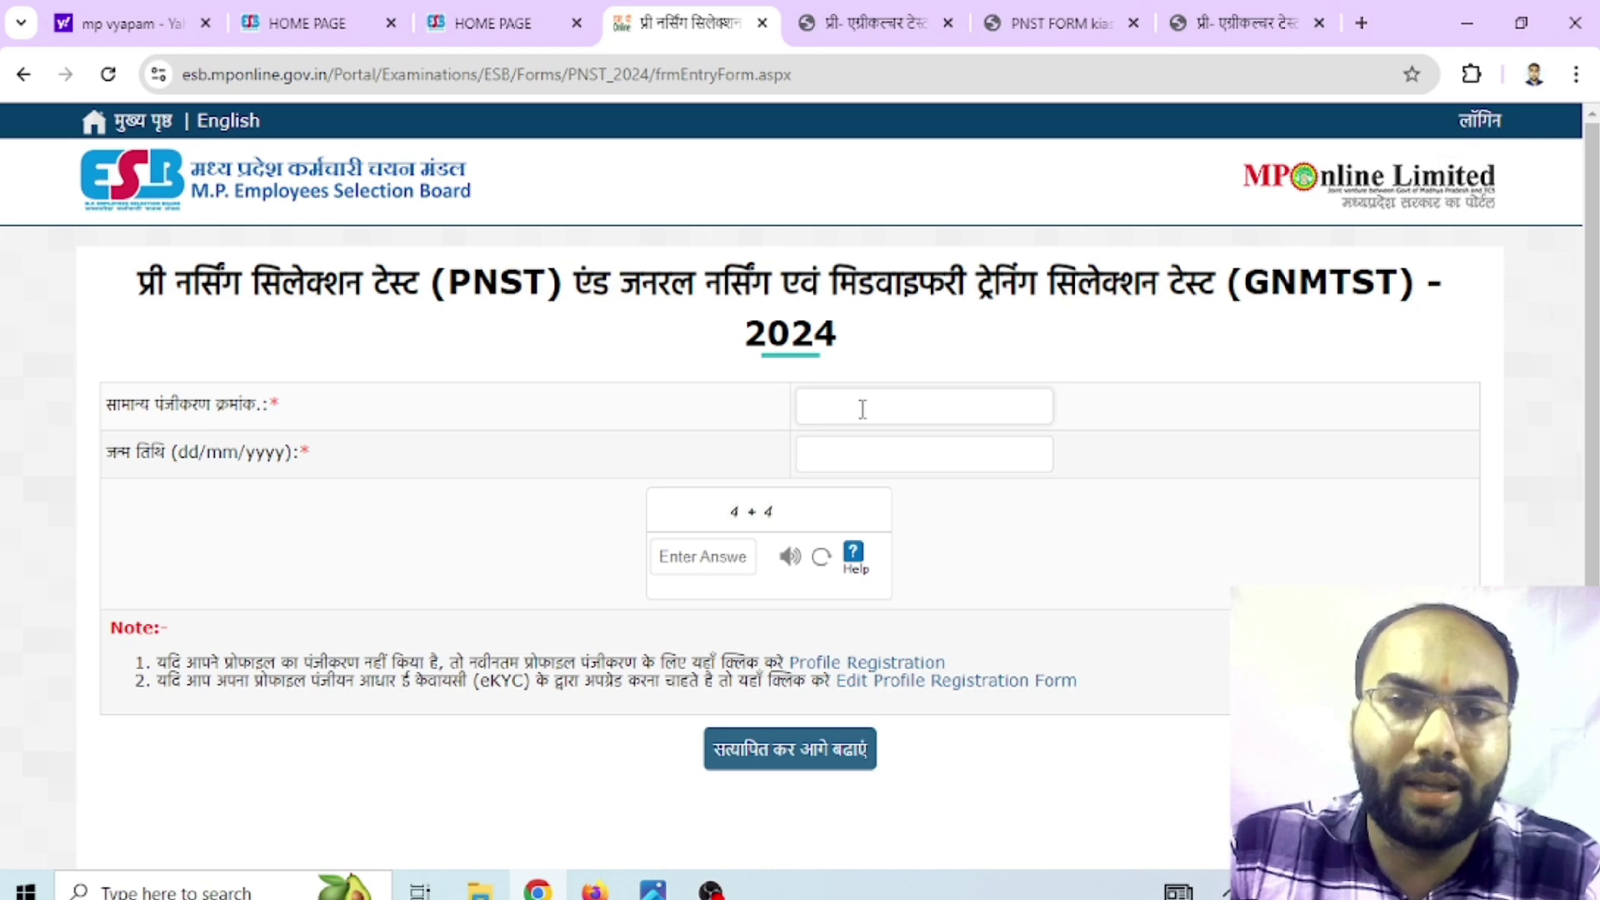
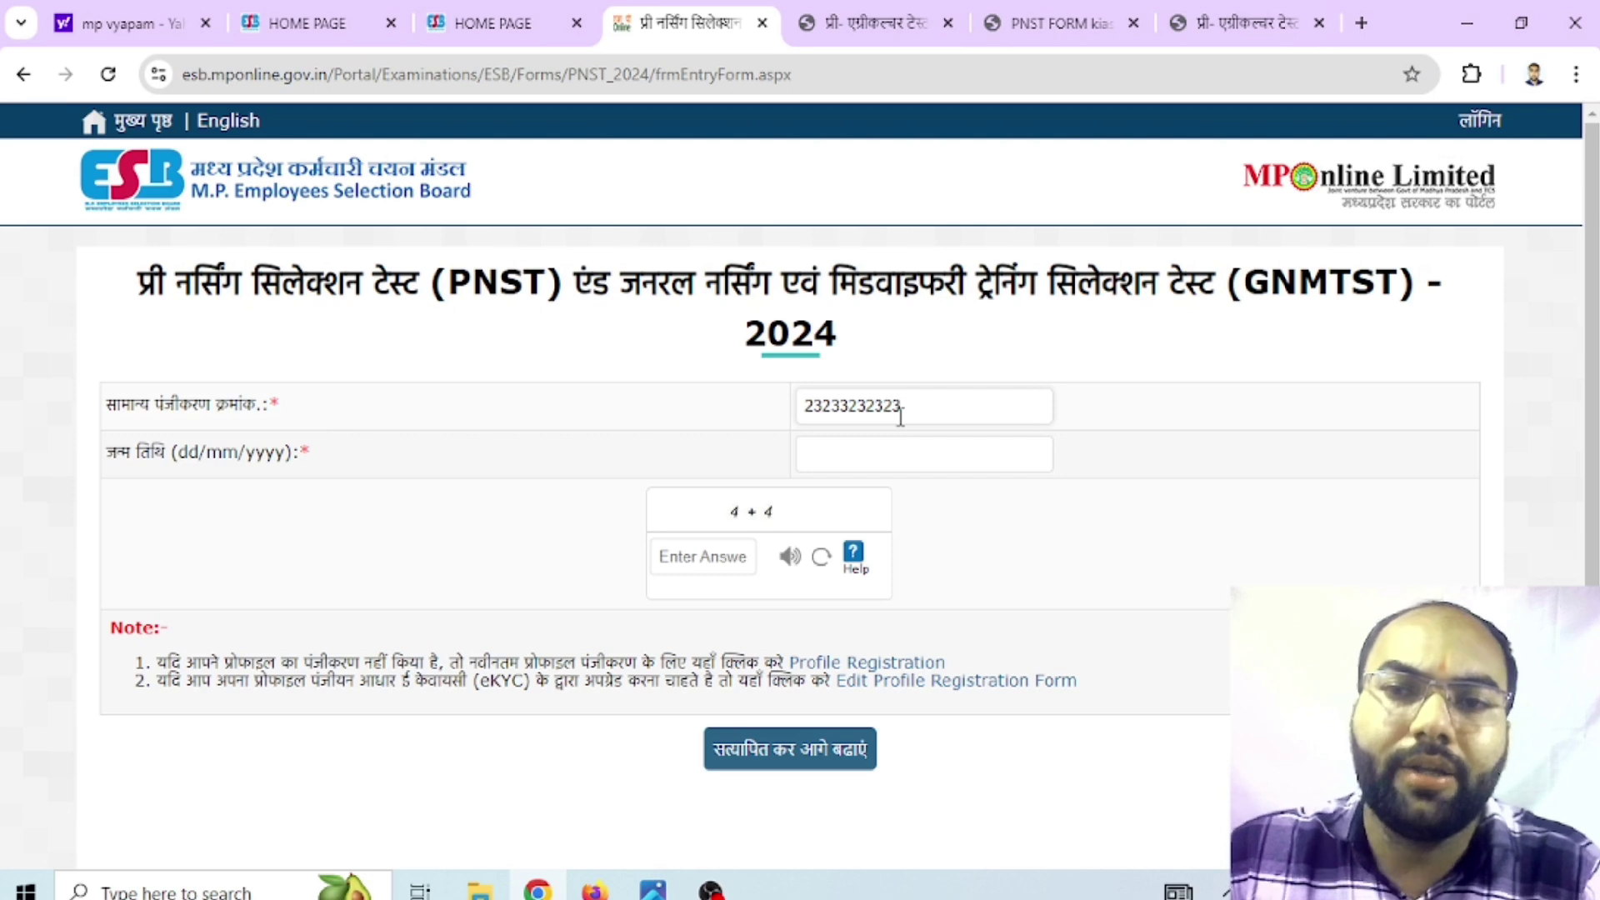
left_click(839, 457)
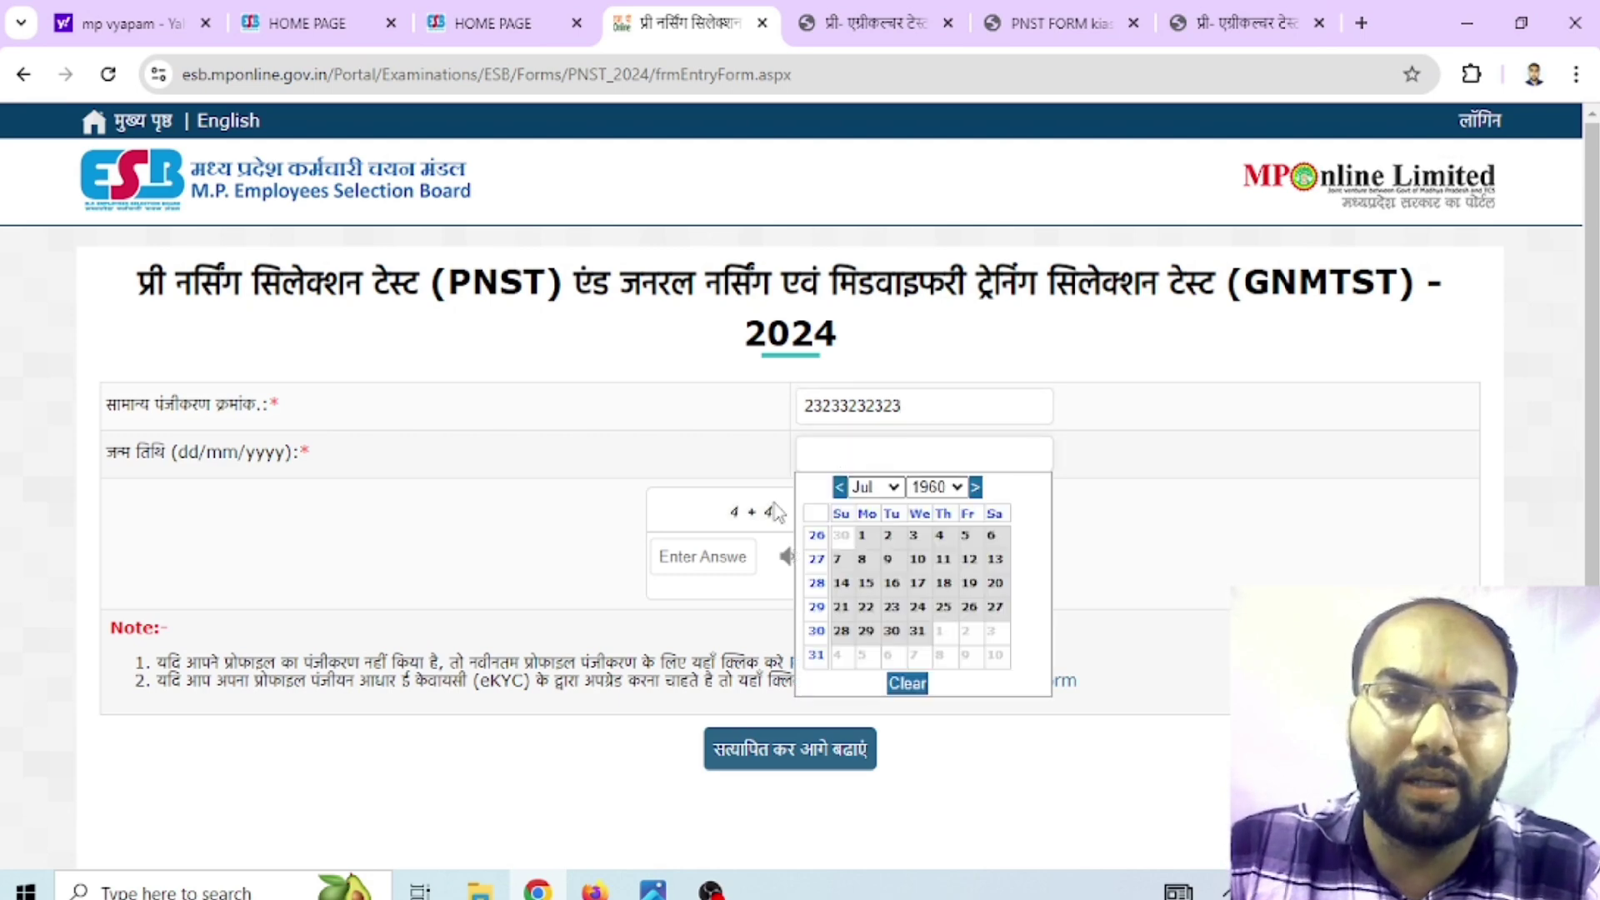
left_click(673, 557)
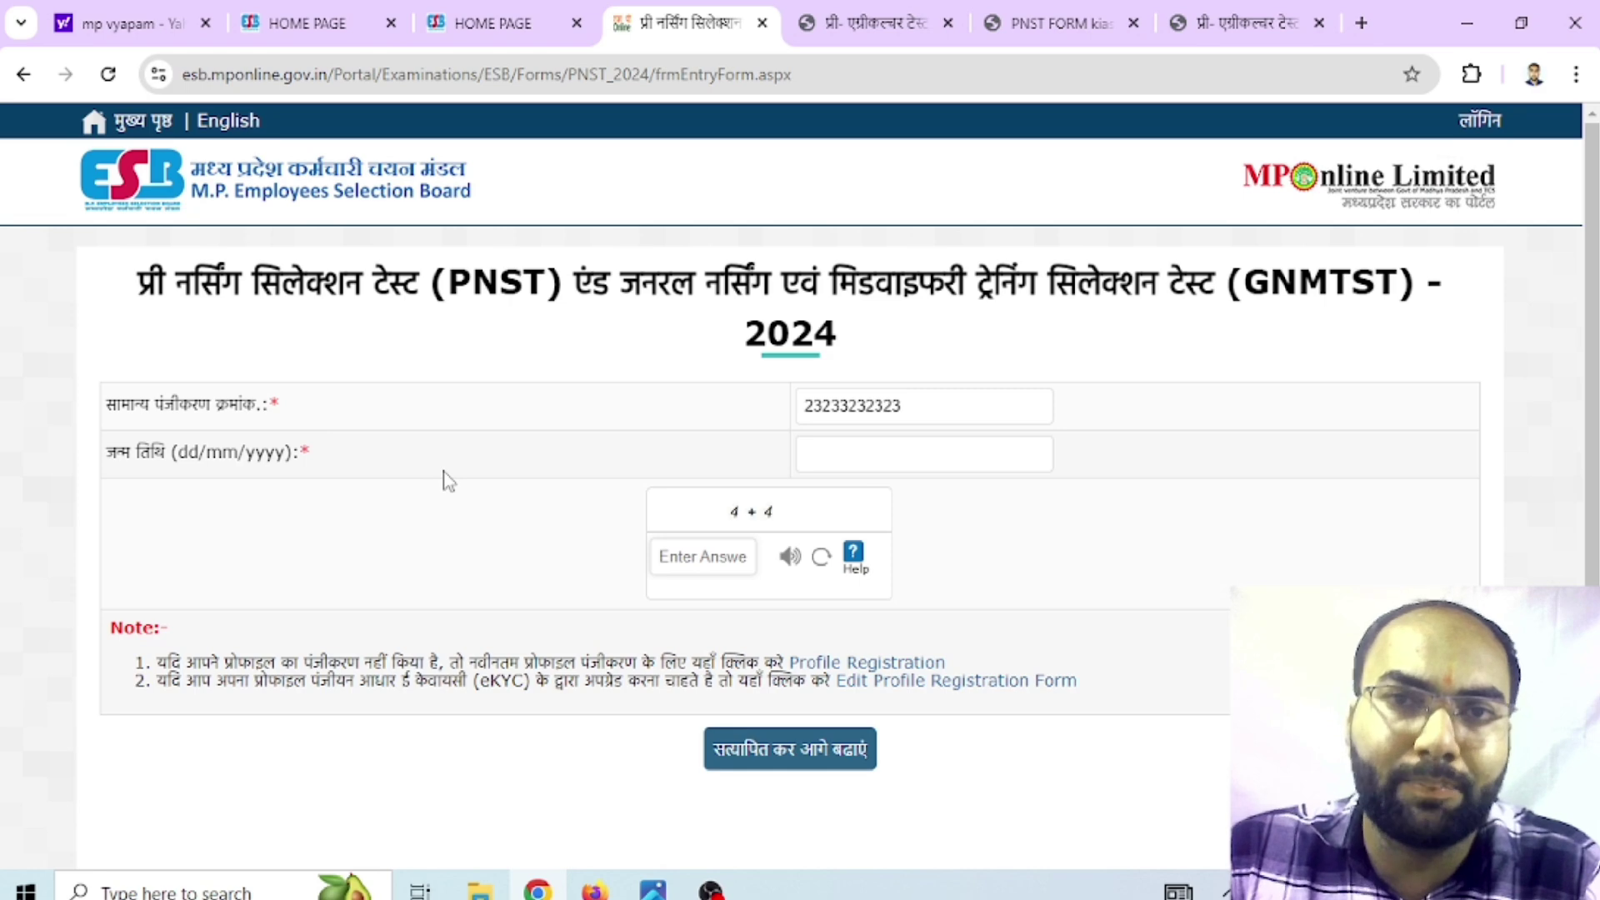
Check the sample PAT and PNST form PDFs, settling on the PAT 2024 form with the surname filled
left_click(867, 20)
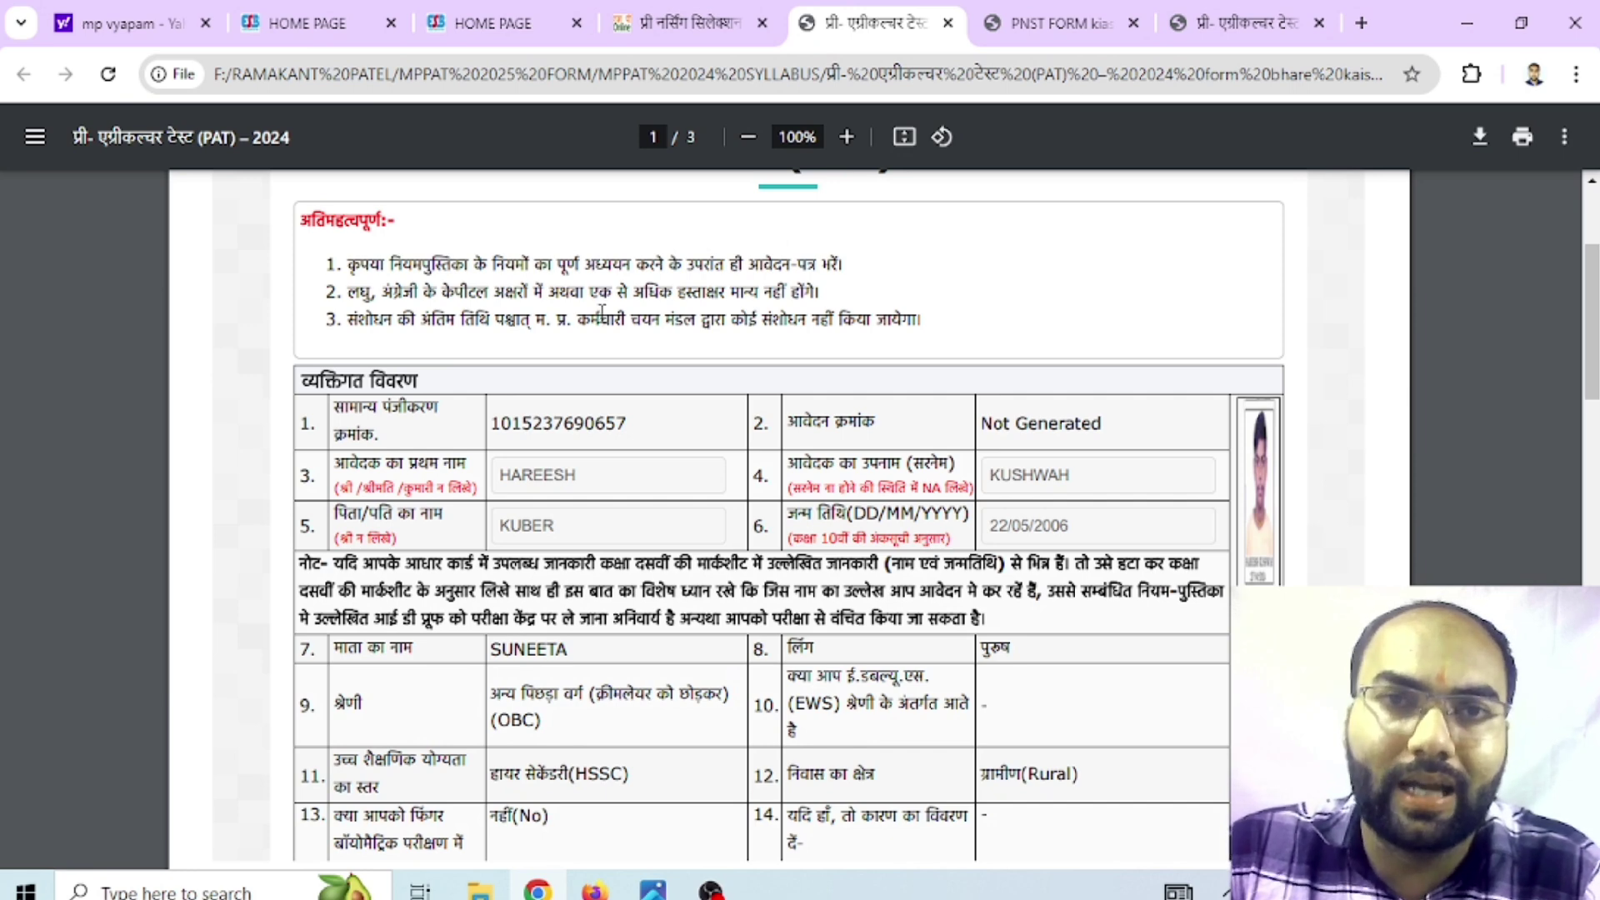
left_click(1049, 25)
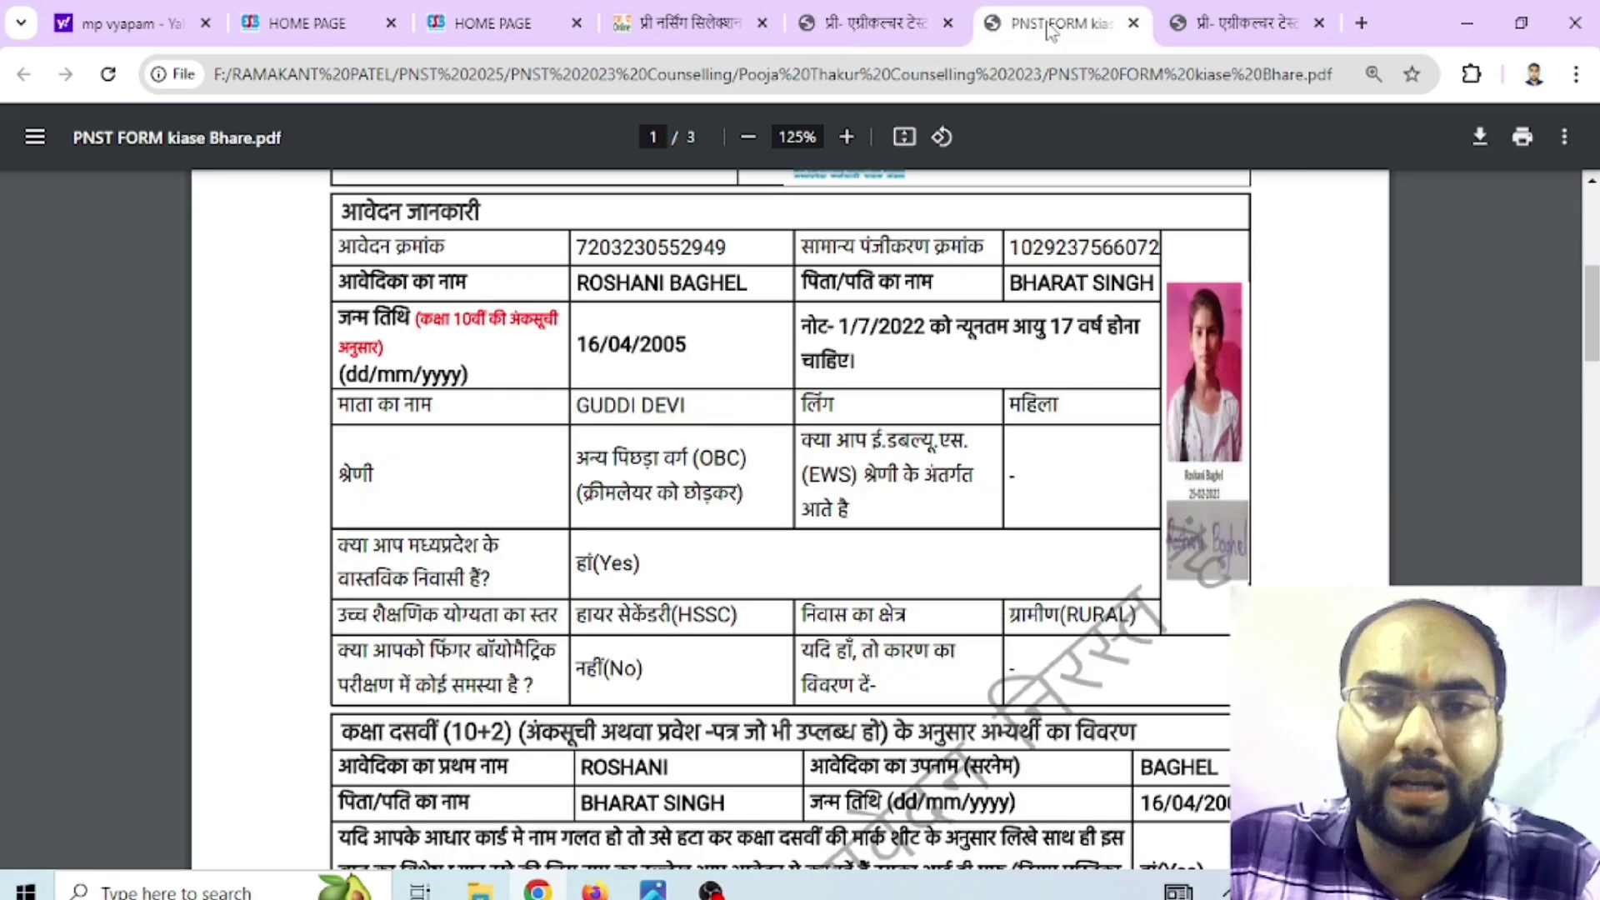
left_click(1254, 23)
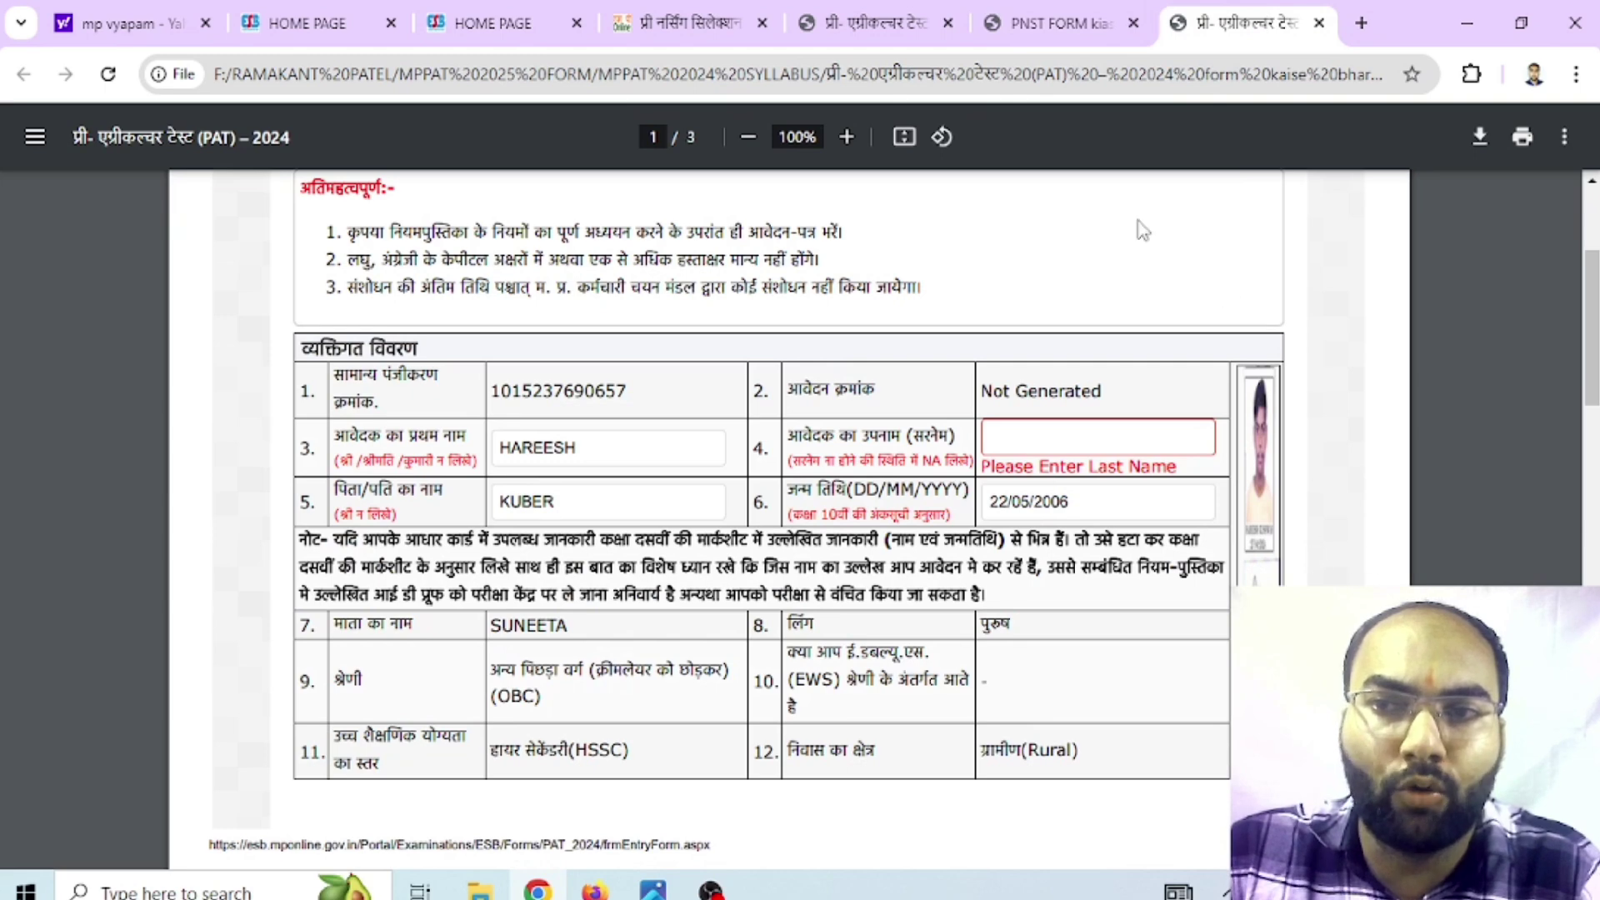
left_click(871, 25)
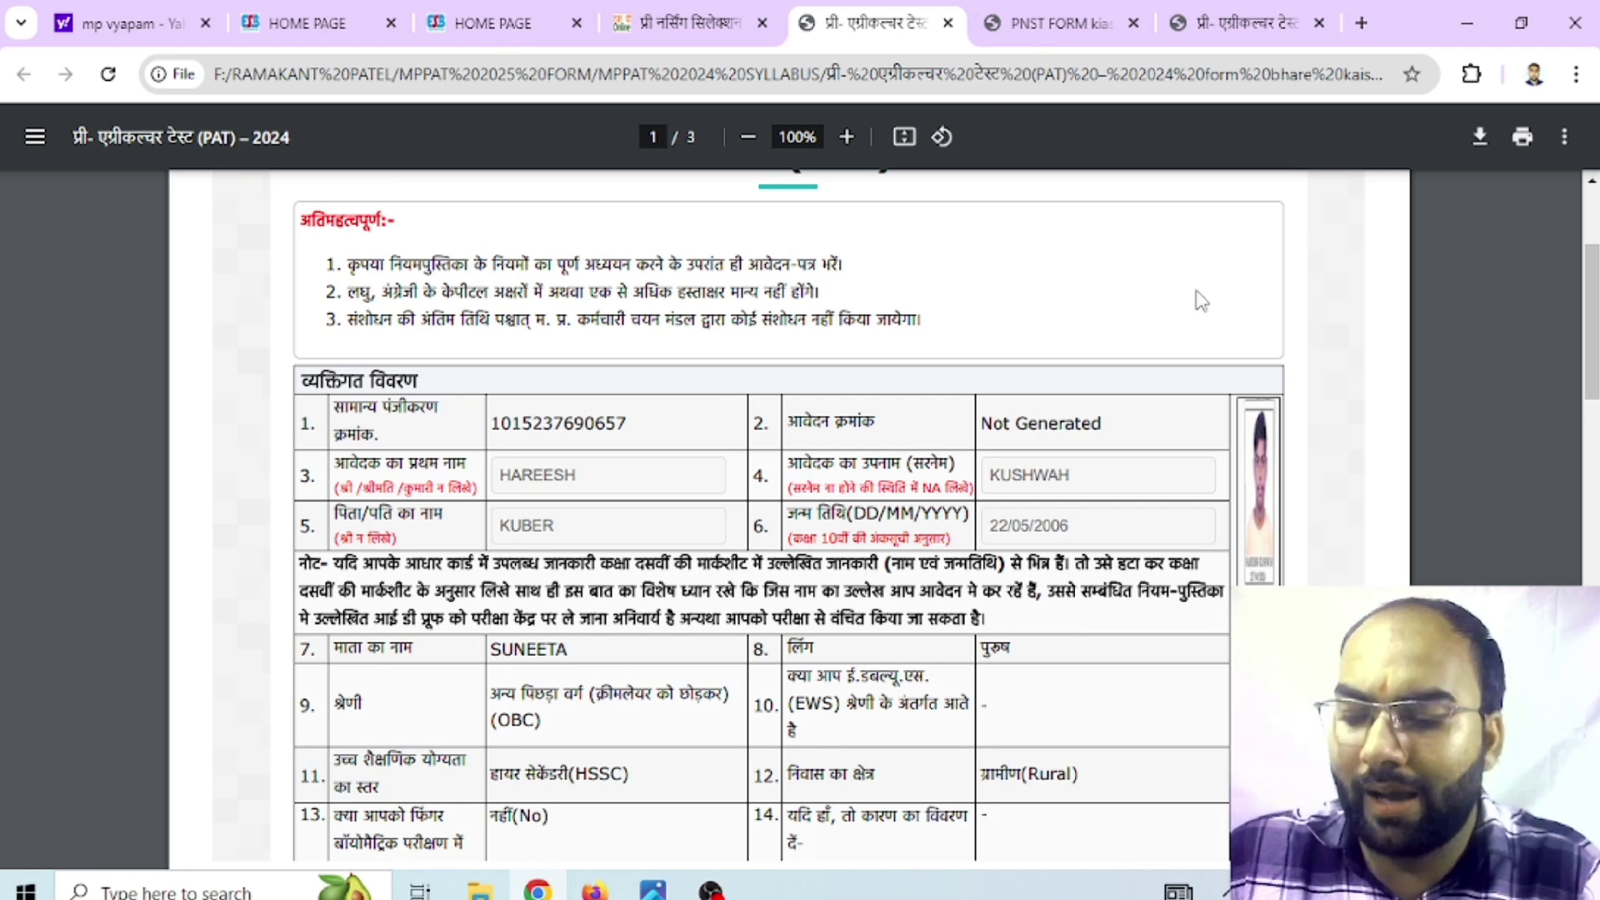
Scroll through the PAT 2024 form from page 1 down to its 10+2 details on page 3
scroll(1200, 300, "down", 2)
scroll(1201, 300, "down", 3)
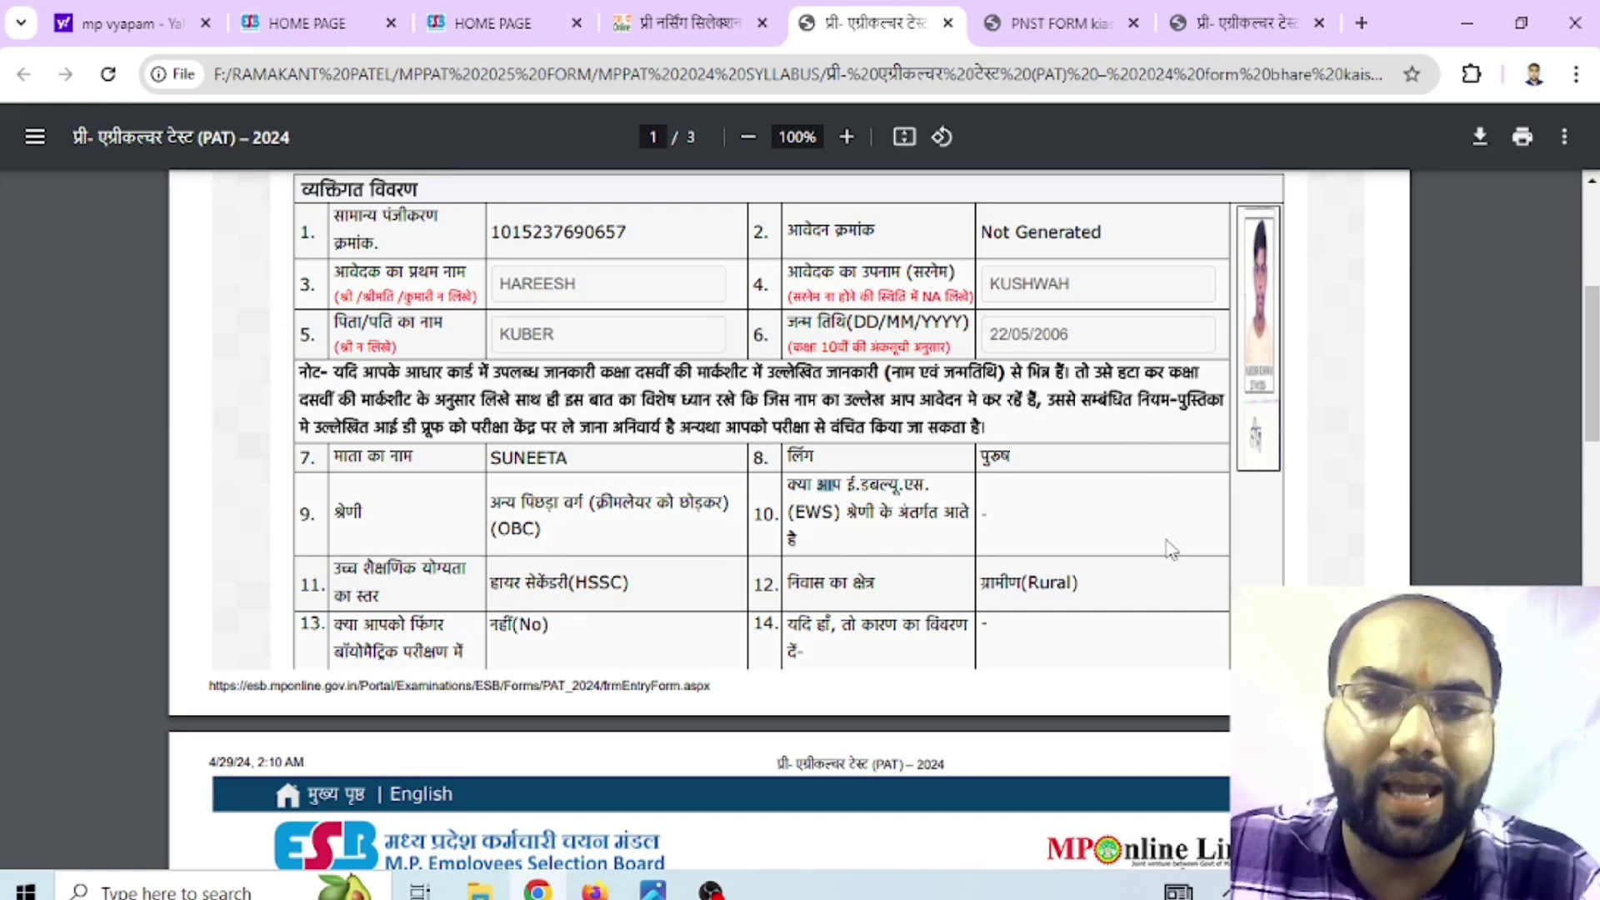
scroll(1171, 550, "down", 2)
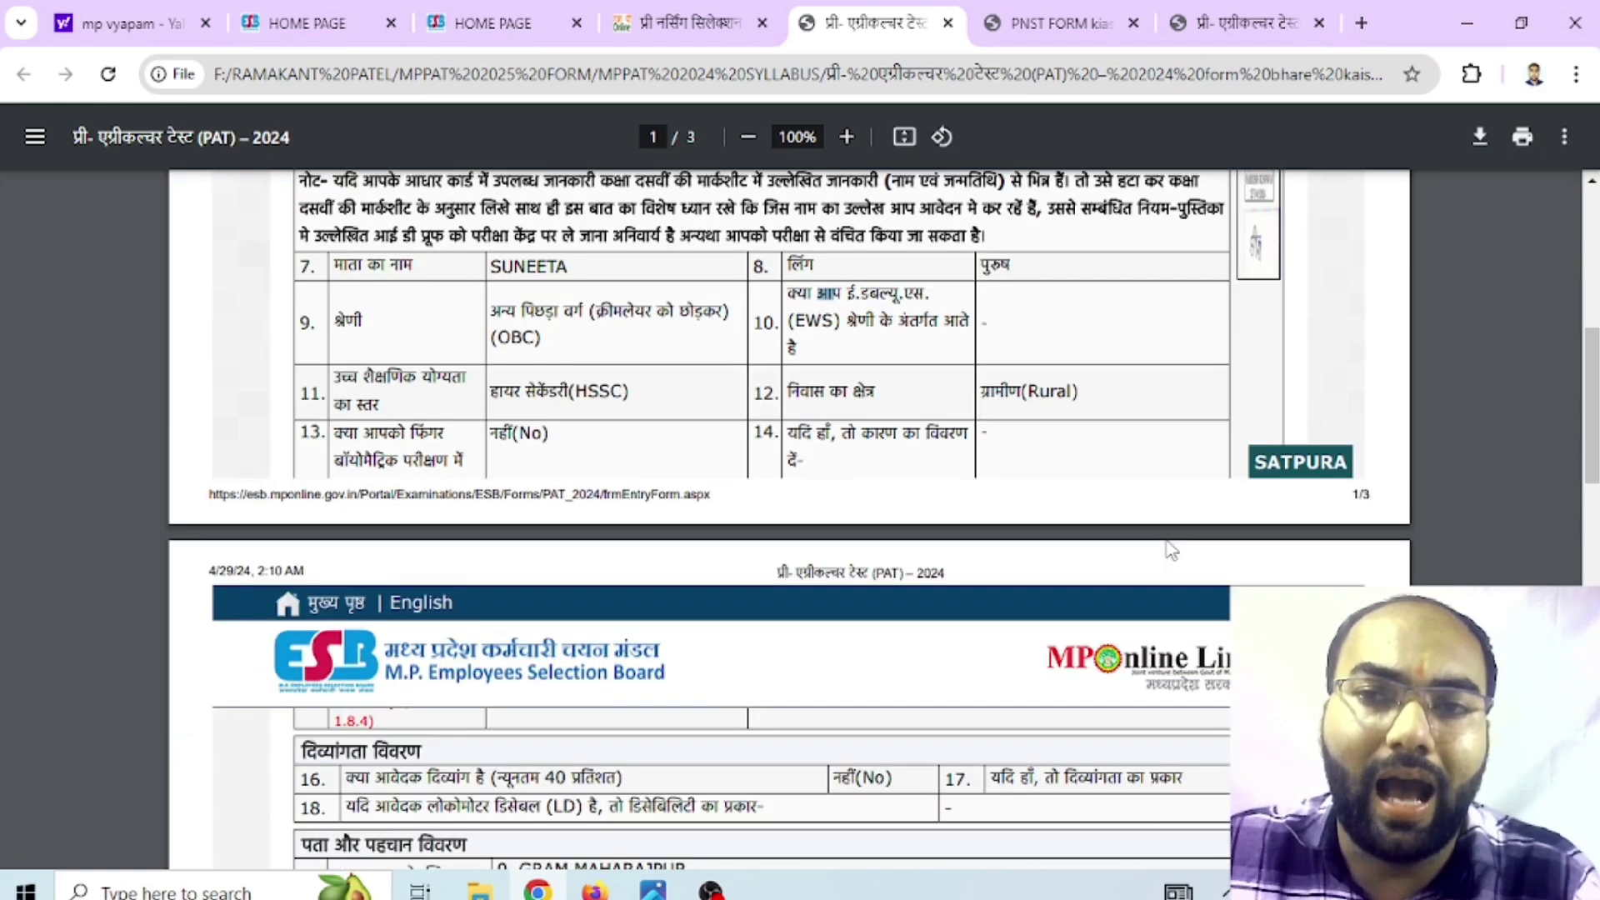
scroll(1170, 550, "down", 1)
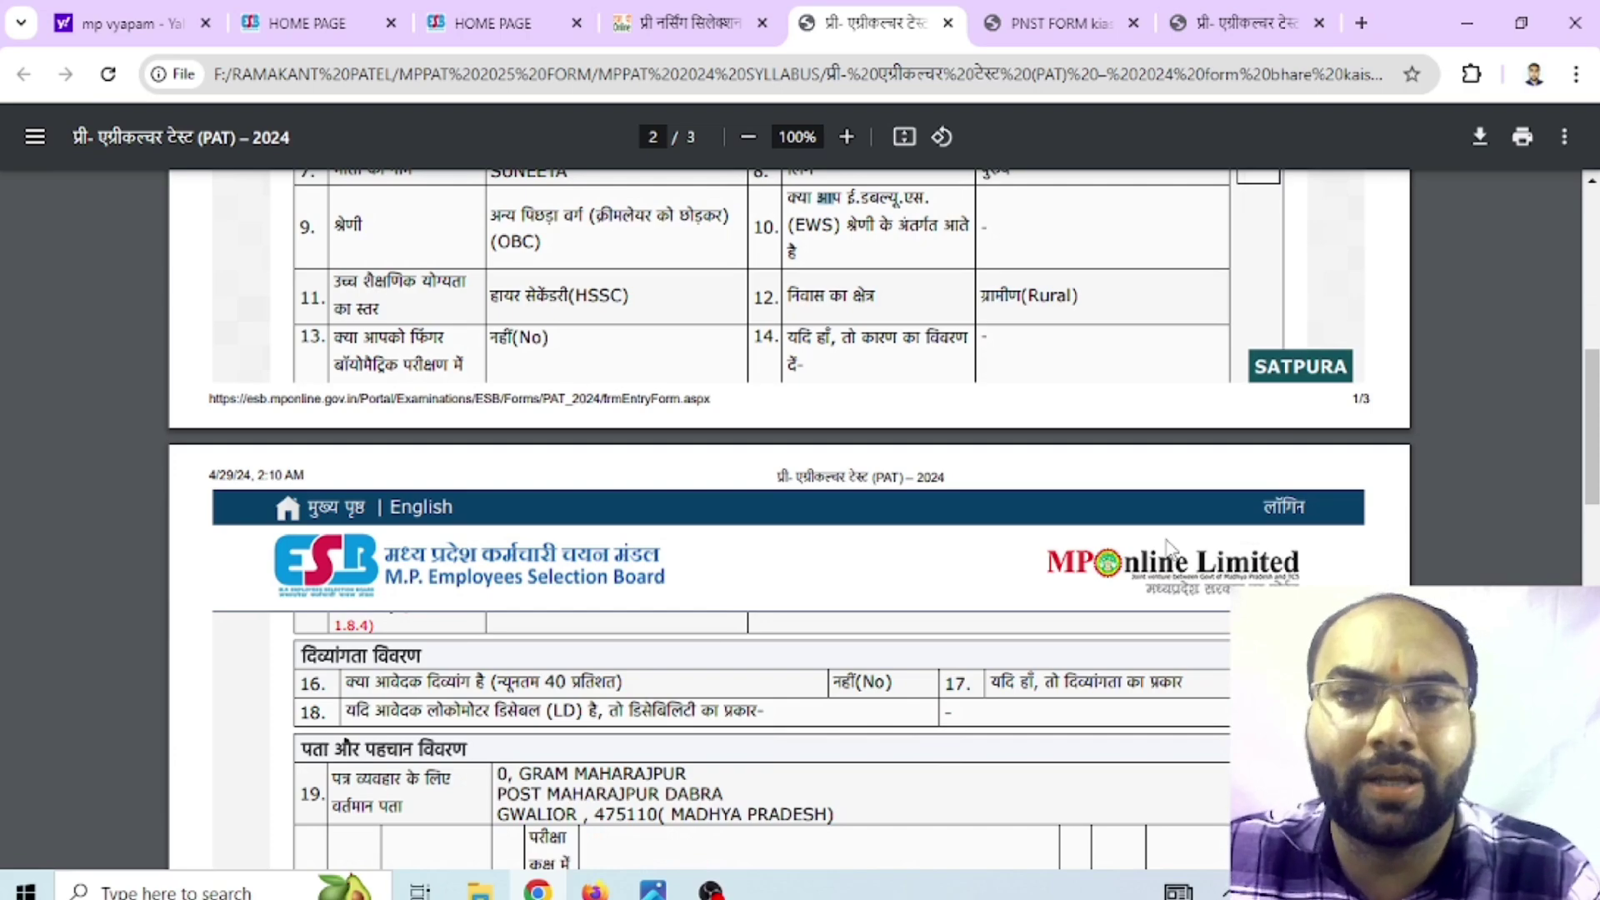
scroll(1170, 548, "down", 3)
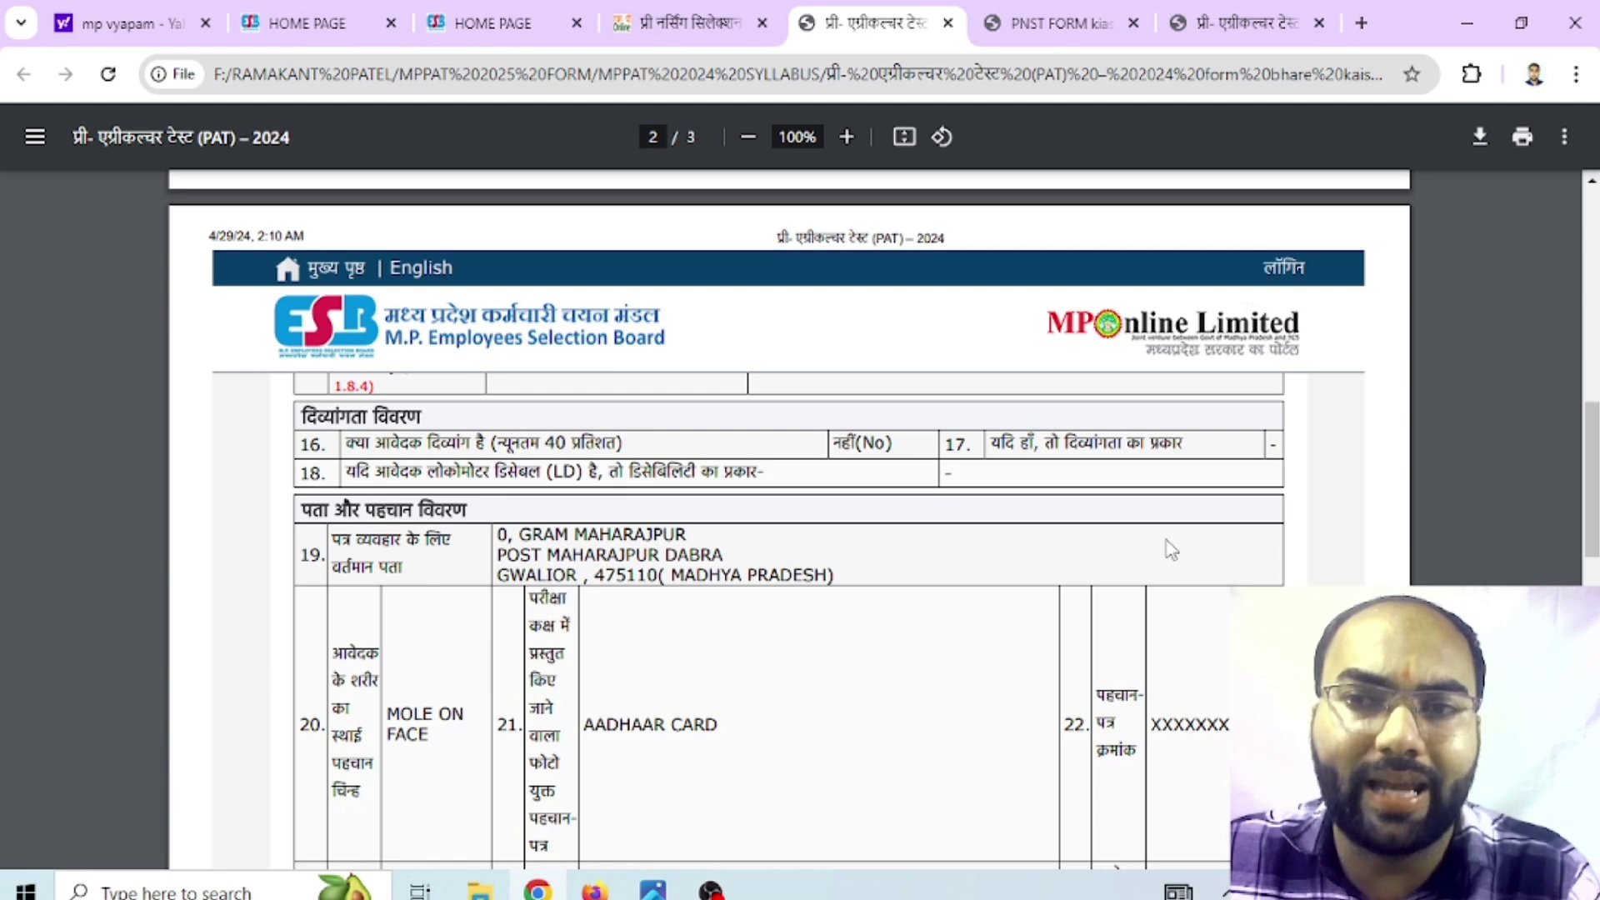
scroll(1170, 550, "down", 1)
scroll(1171, 550, "down", 3)
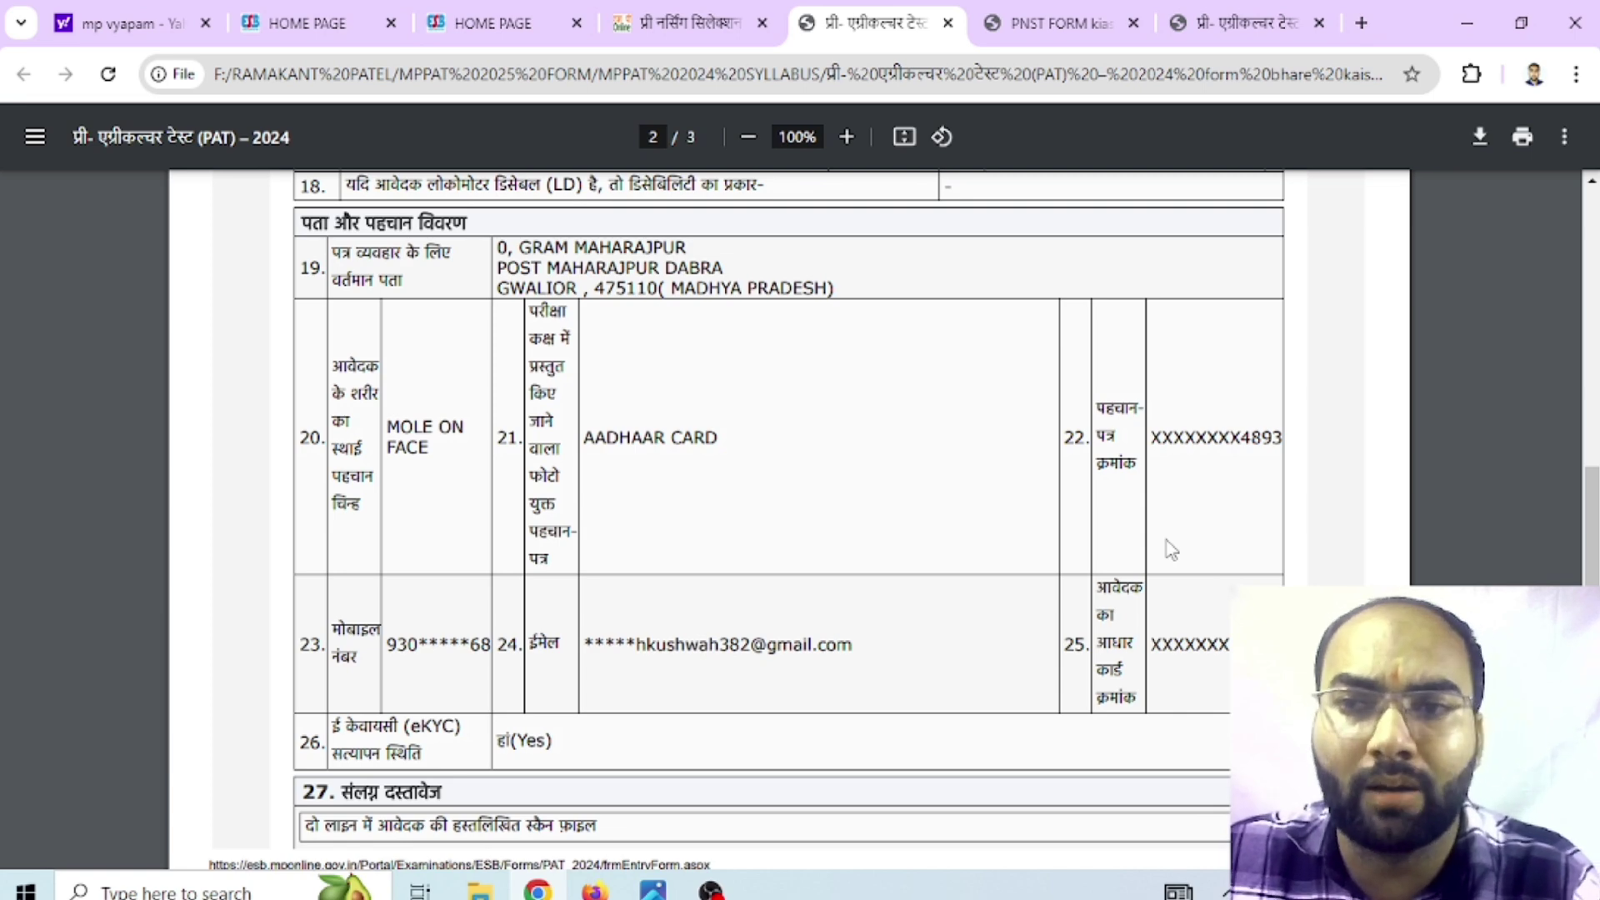
scroll(1171, 550, "down", 3)
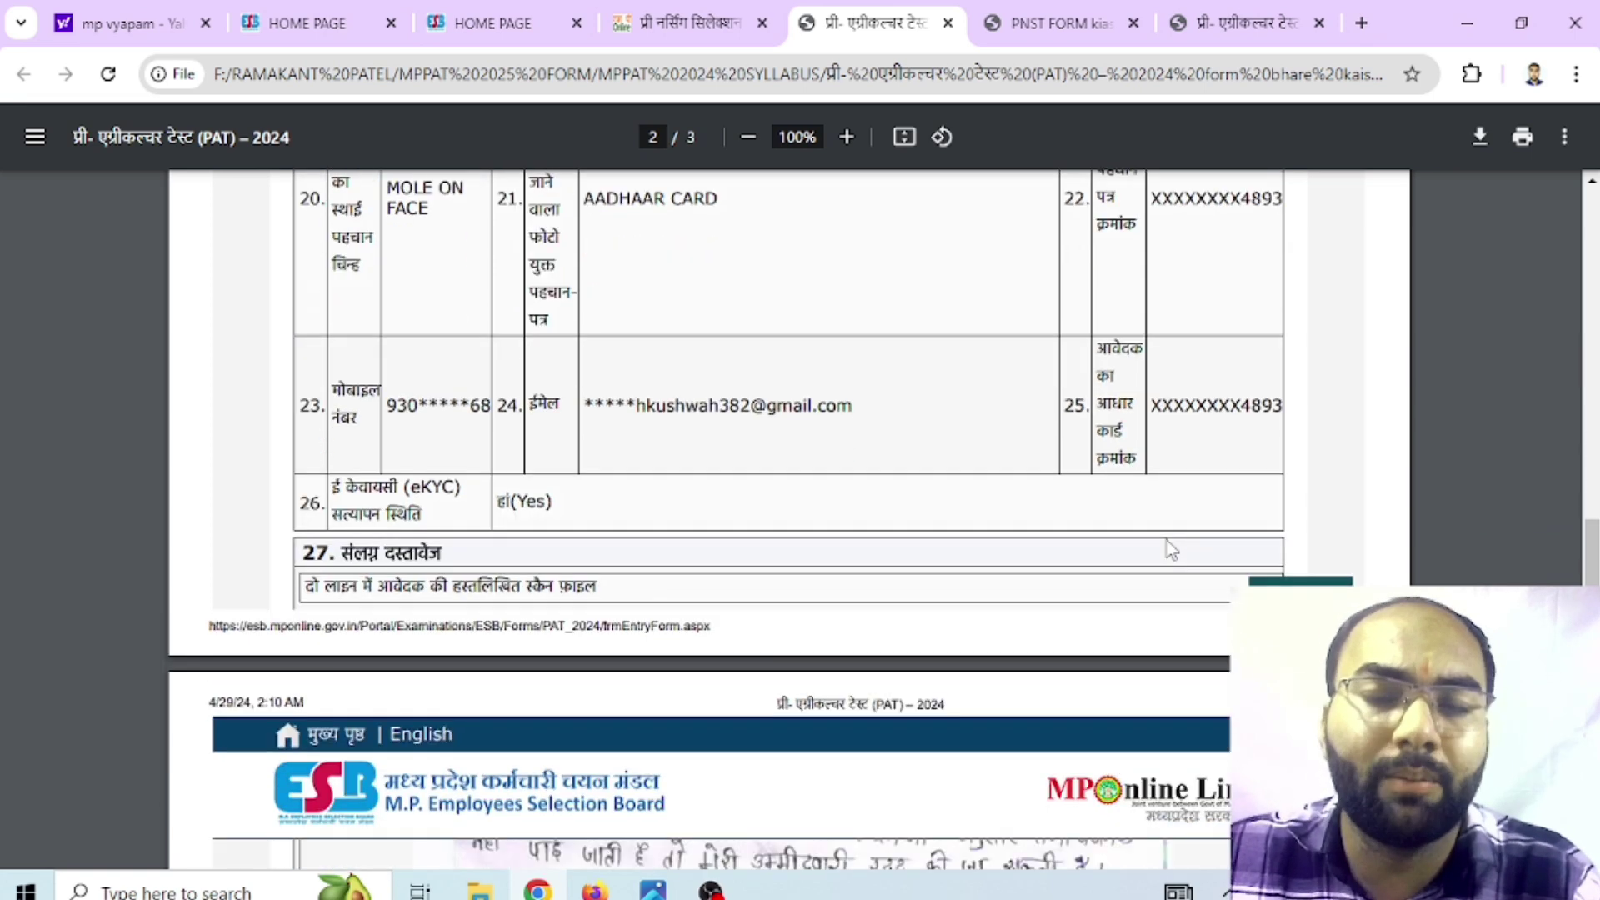
scroll(1171, 550, "down", 3)
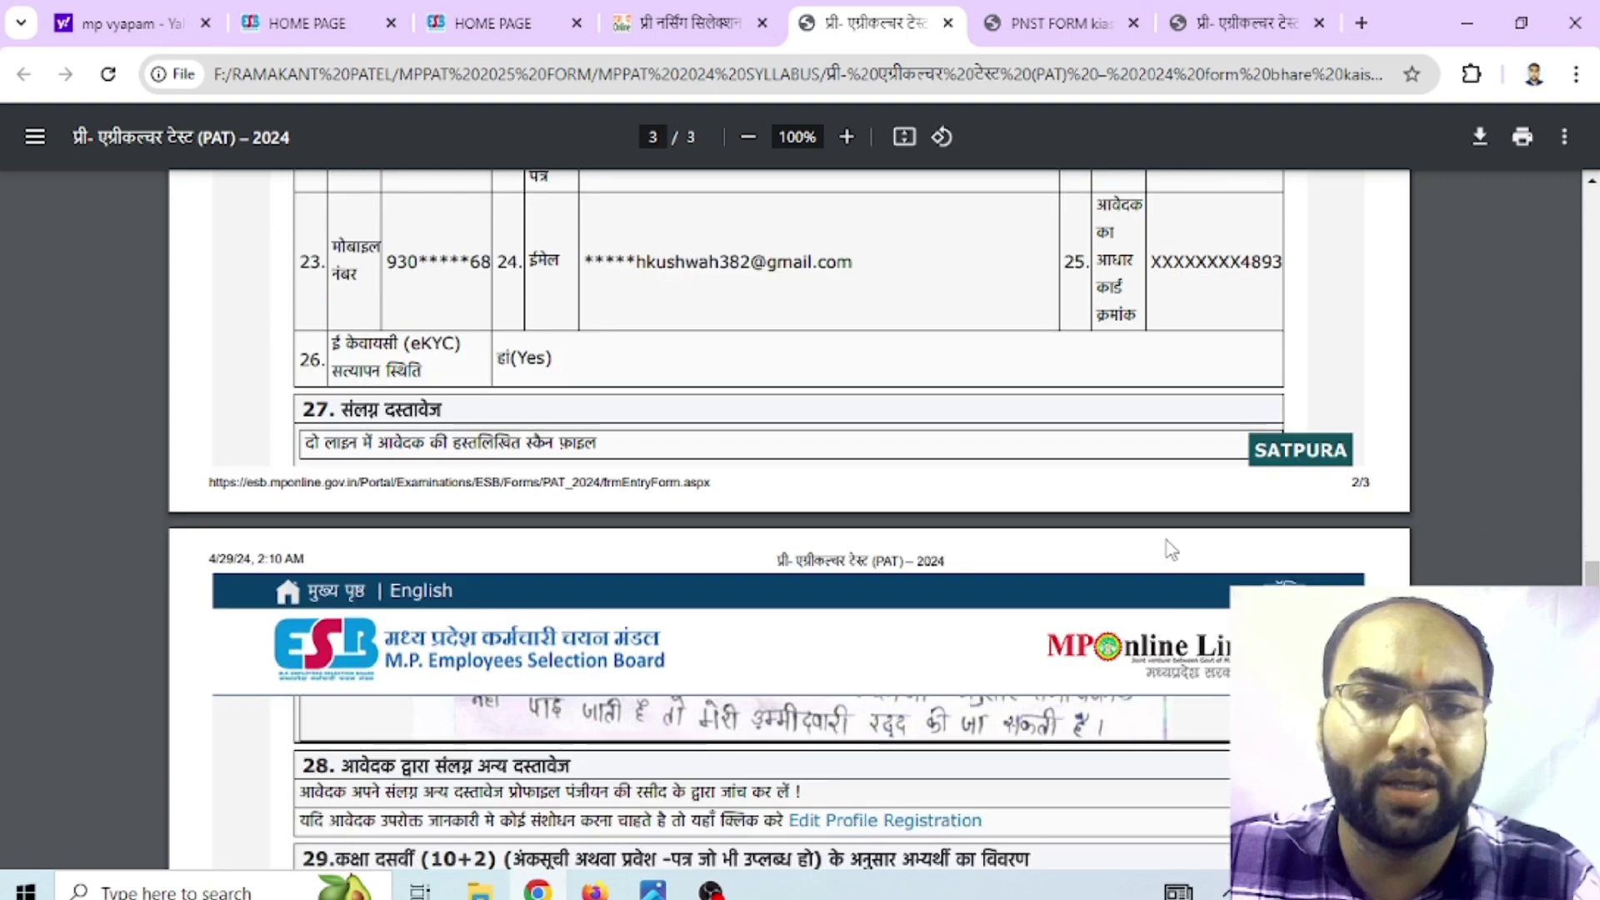
scroll(1171, 550, "down", 4)
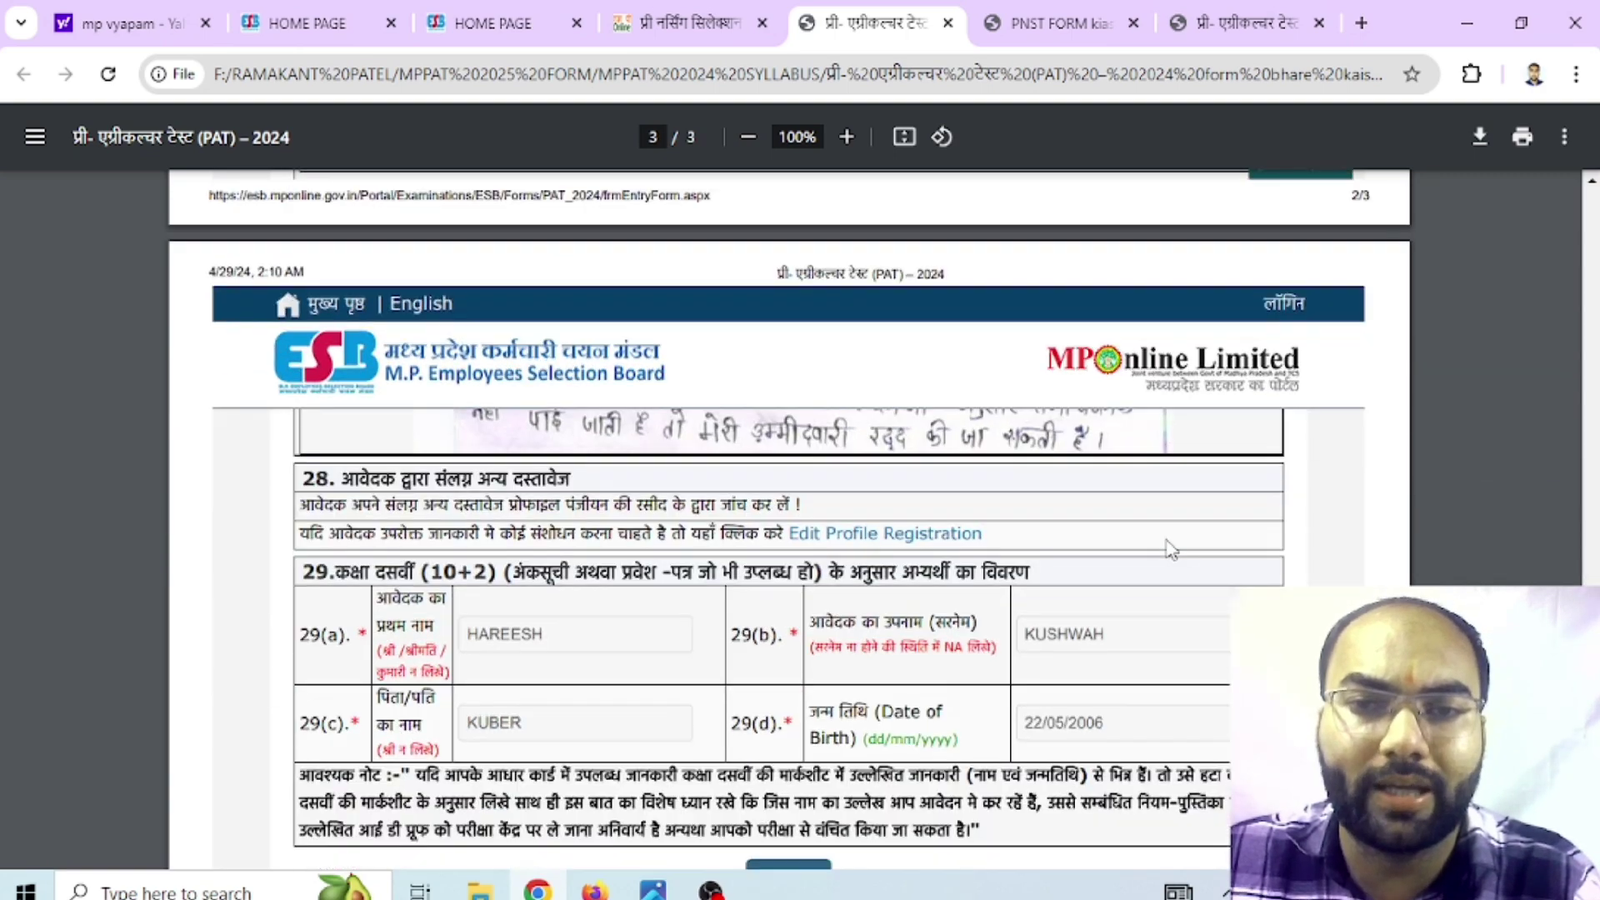
scroll(1171, 550, "down", 2)
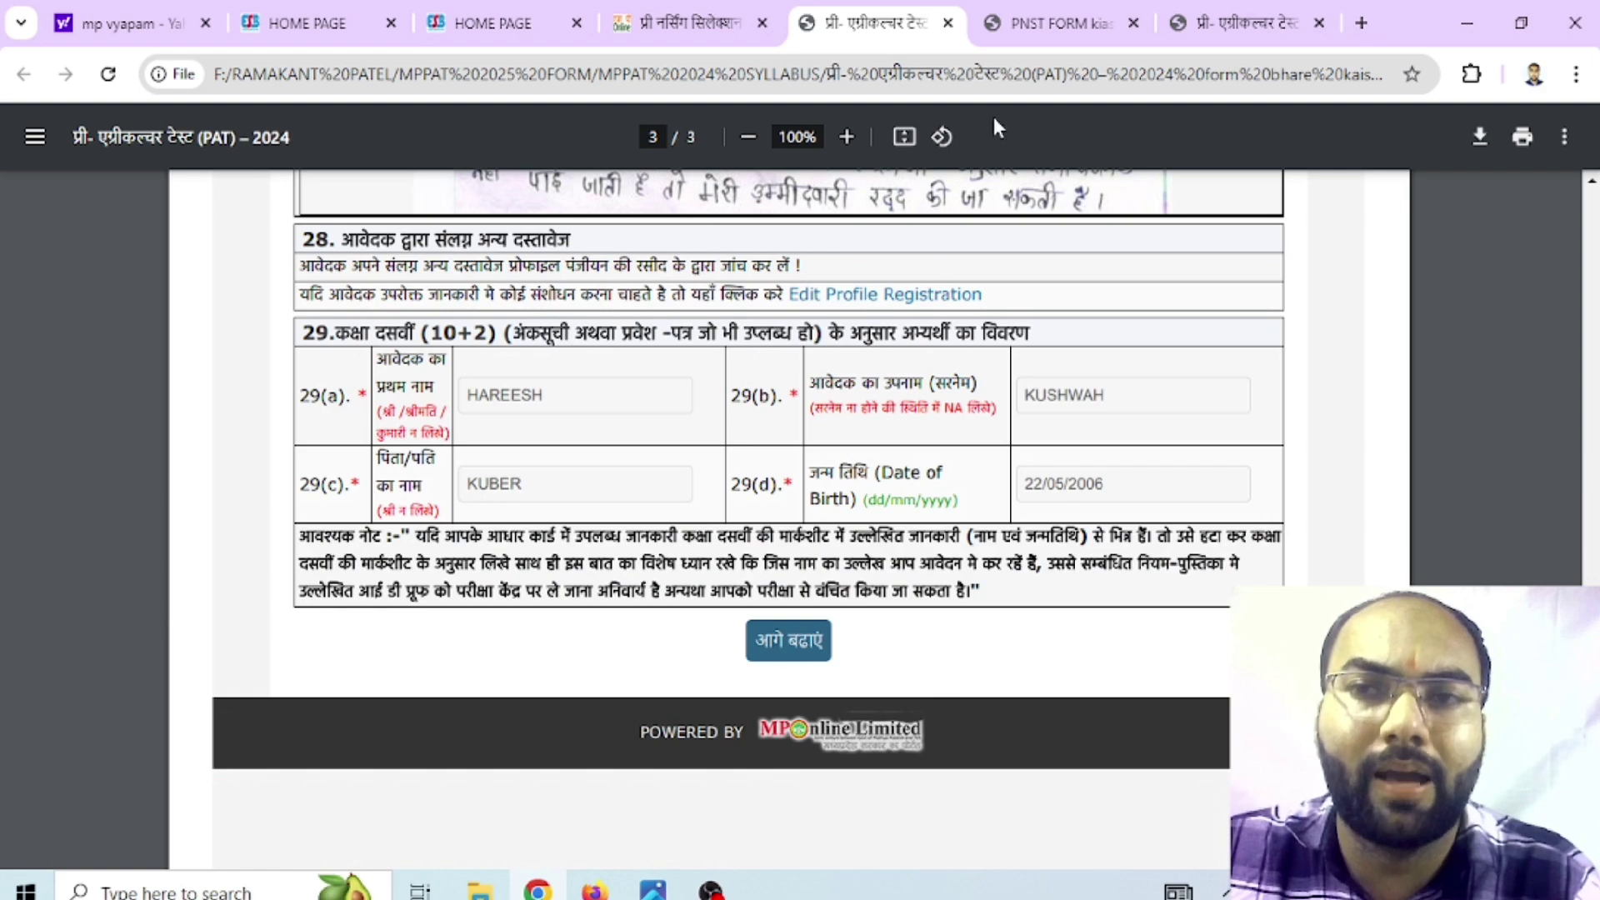
Skim the PNST sample form, then go back to the PAT form copies, ending on Application form 2024.jpeg
left_click(1052, 17)
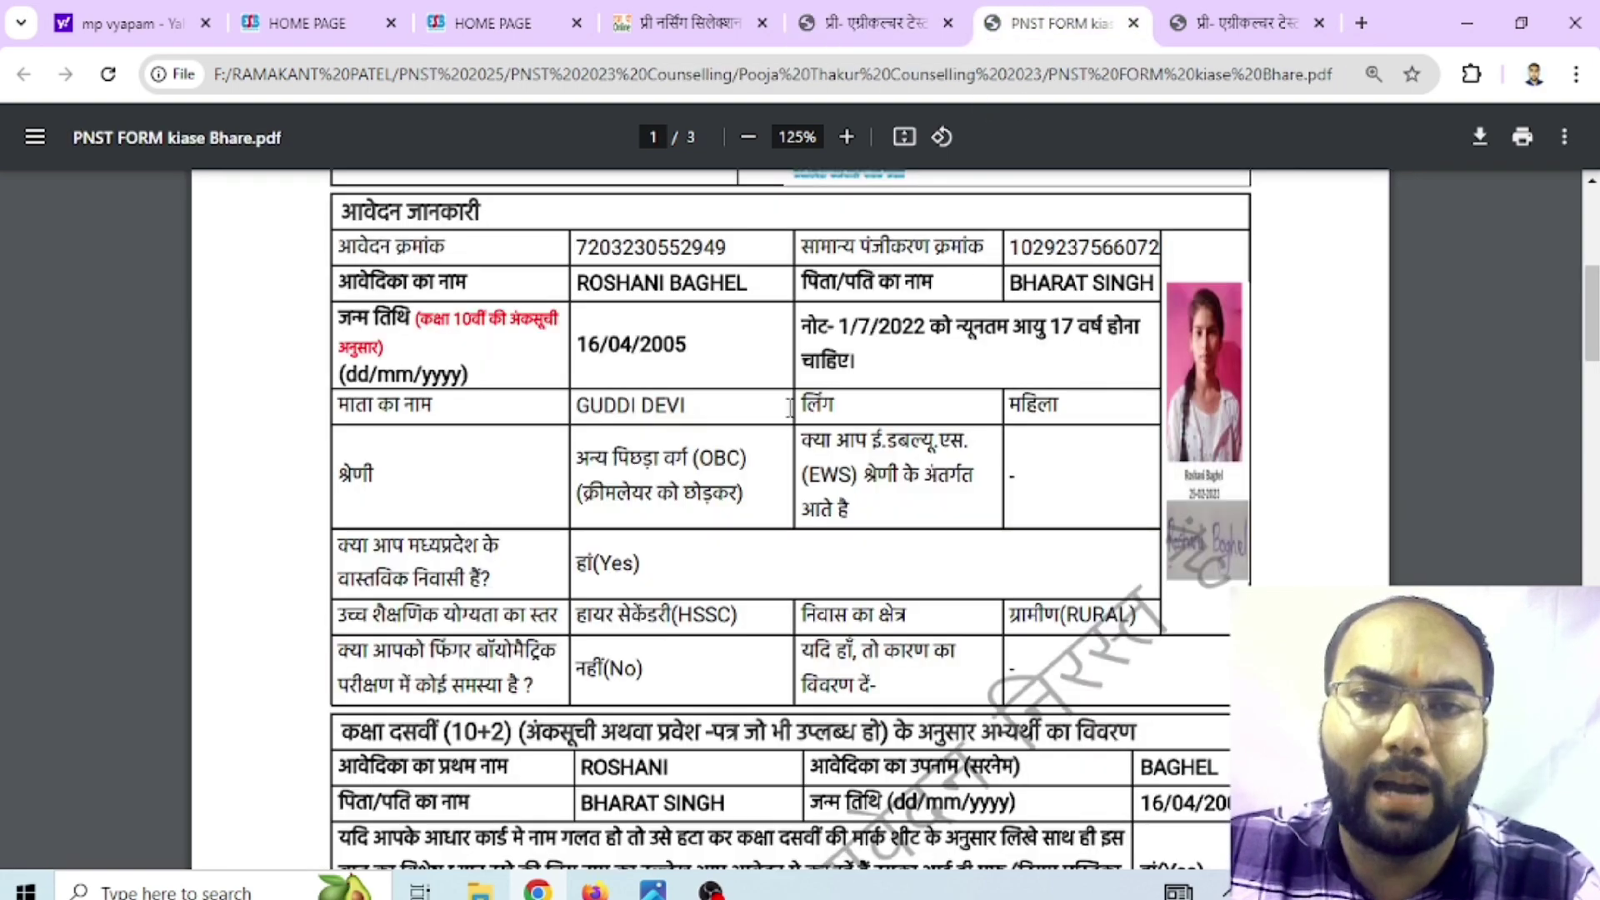
scroll(790, 516, "down", 12)
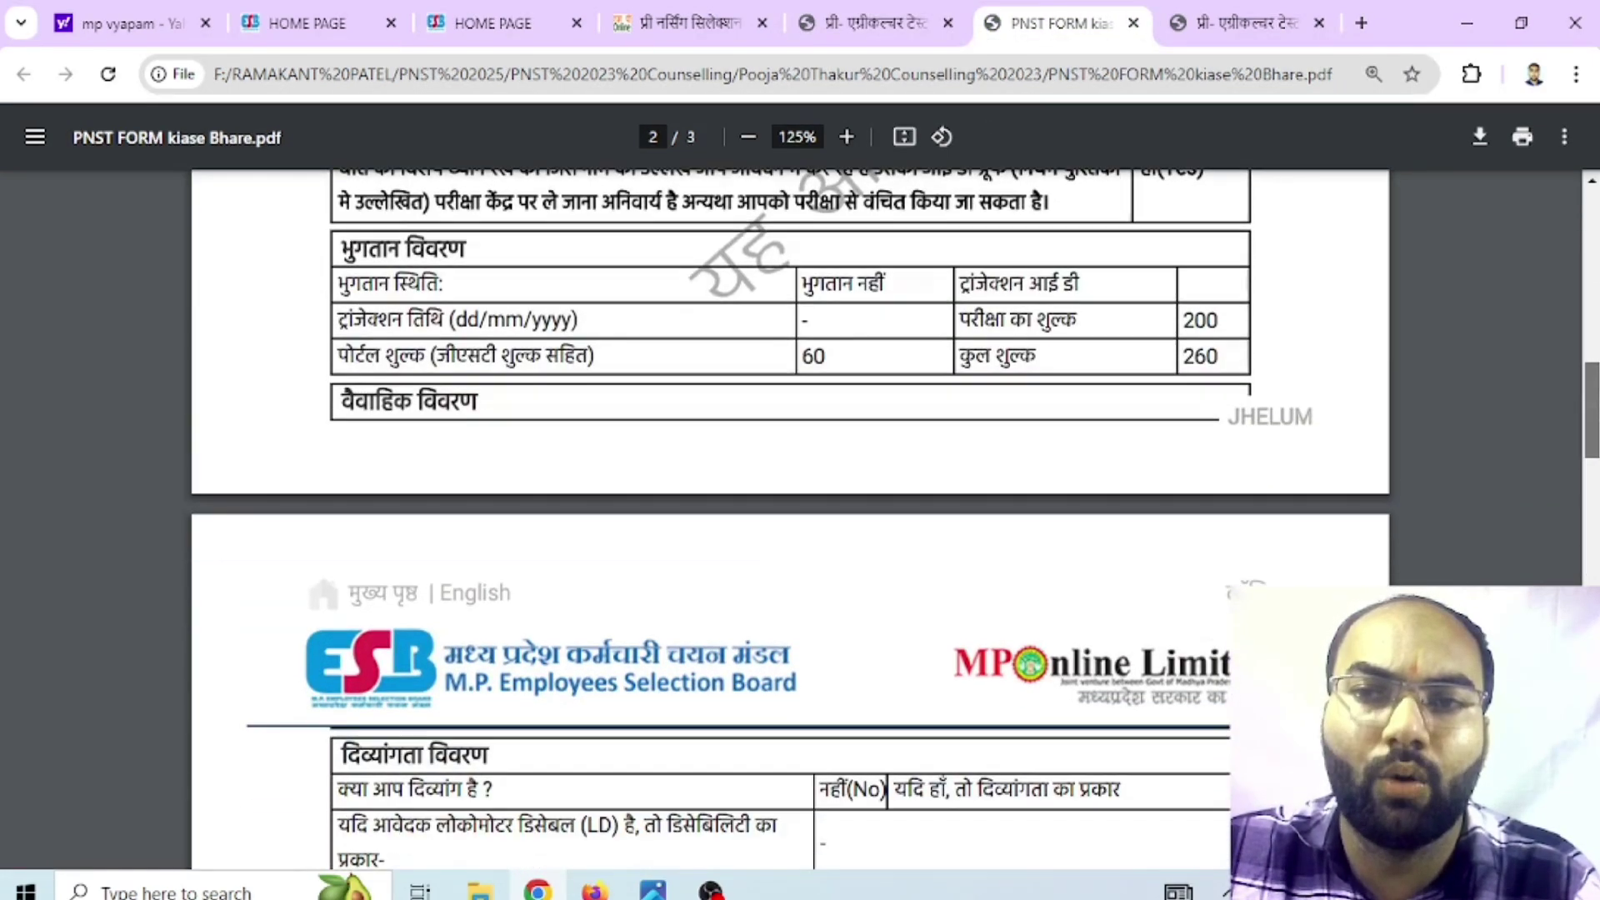
scroll(790, 517, "down", 5)
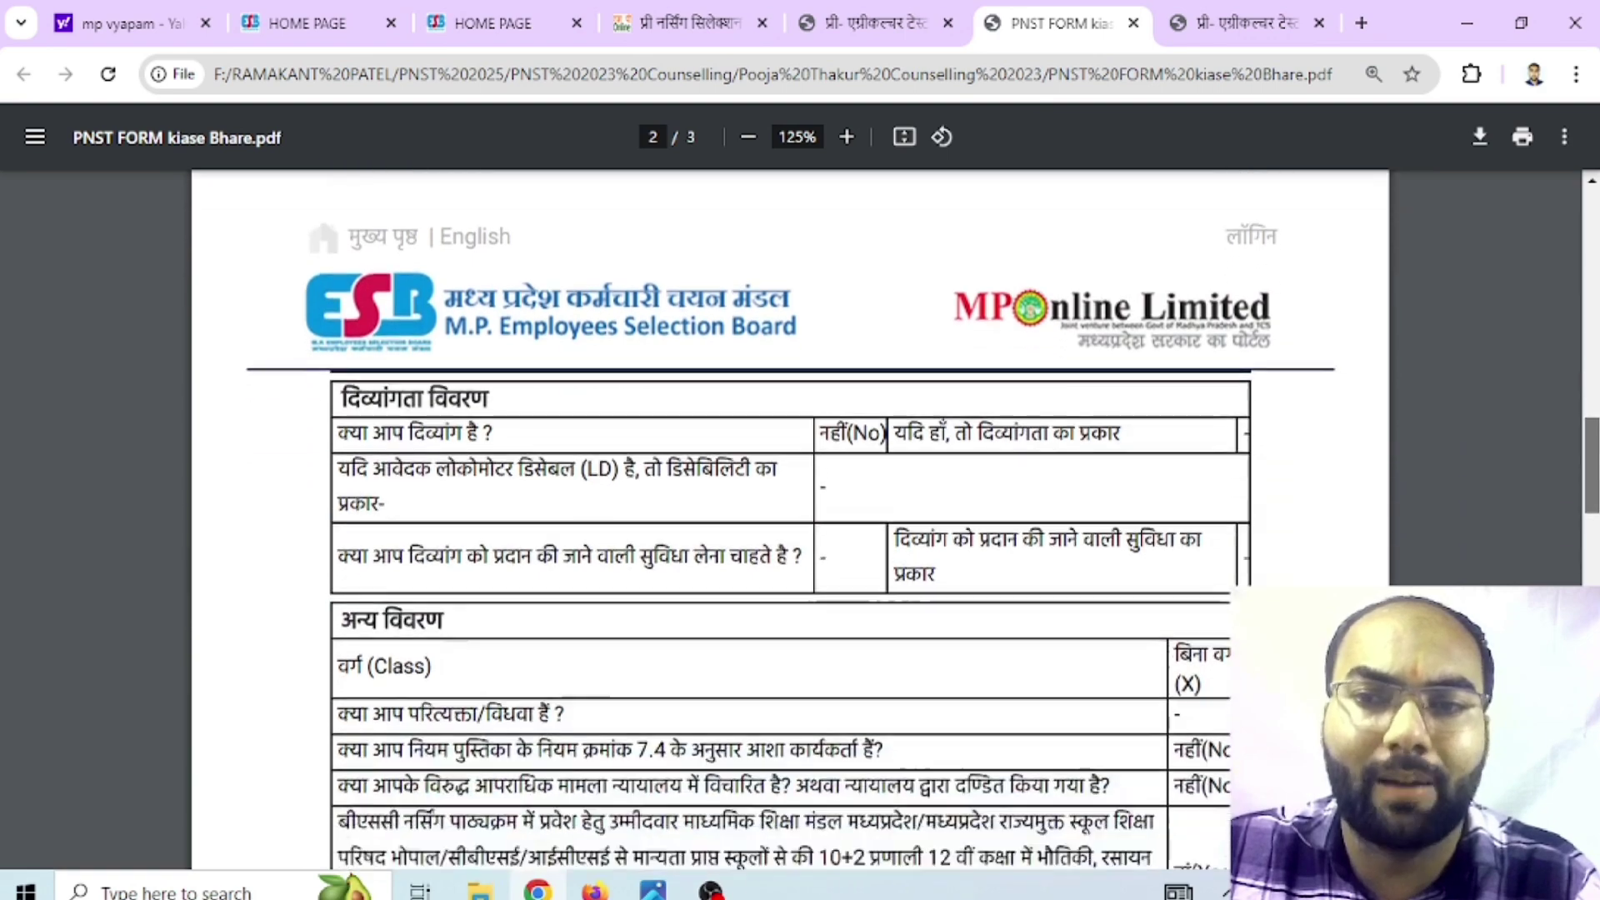
scroll(790, 517, "up", 8)
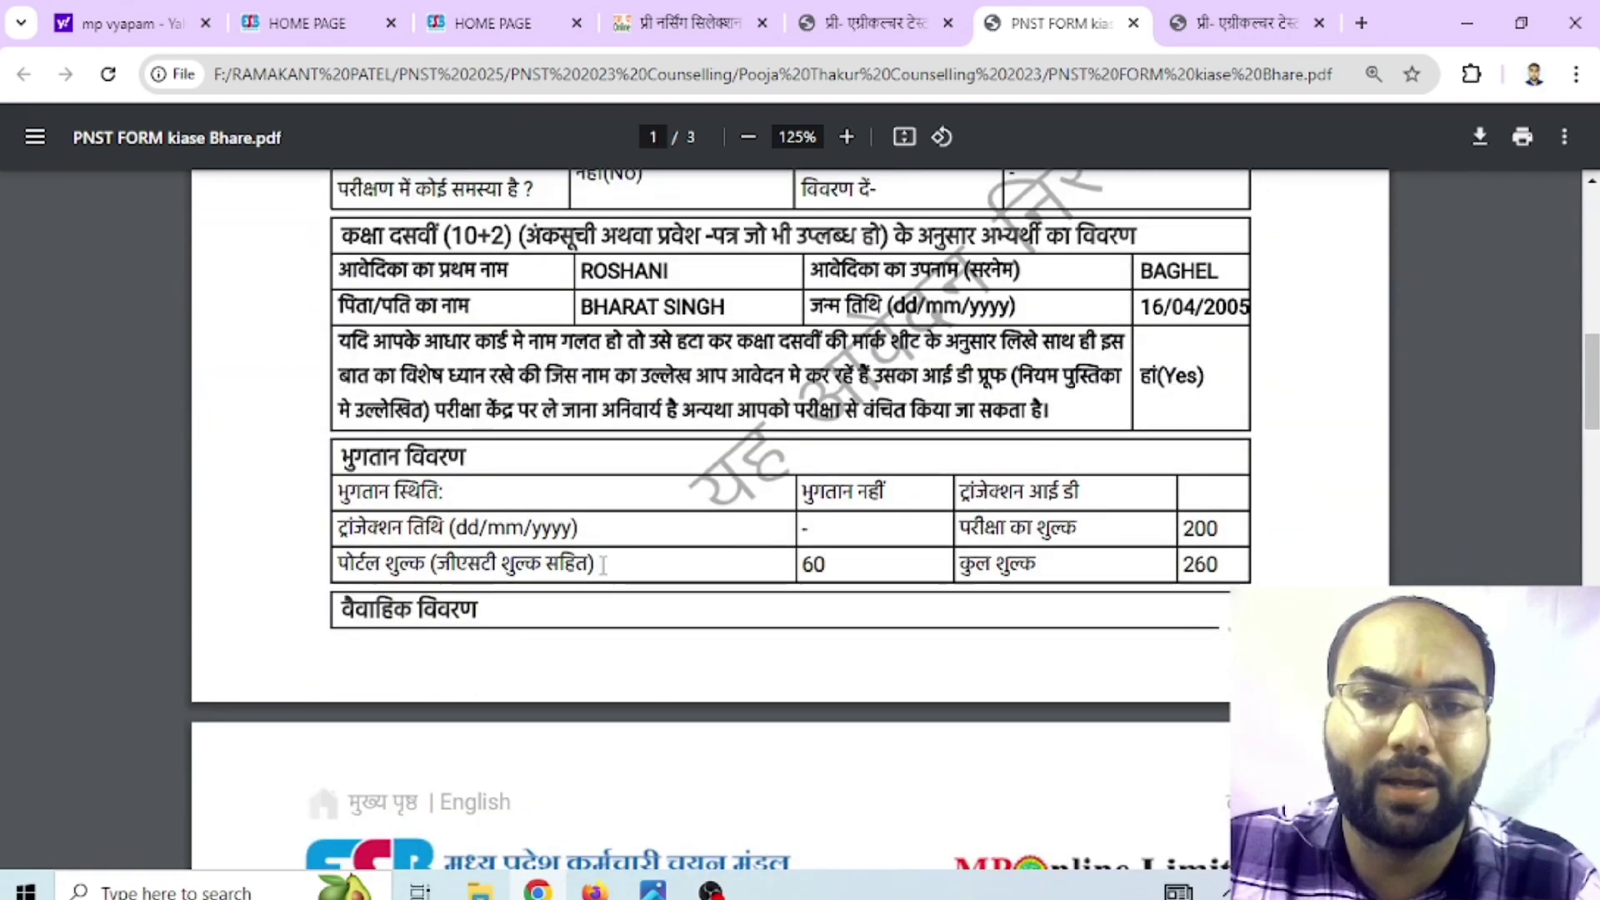
scroll(1564, 402, "up", 3)
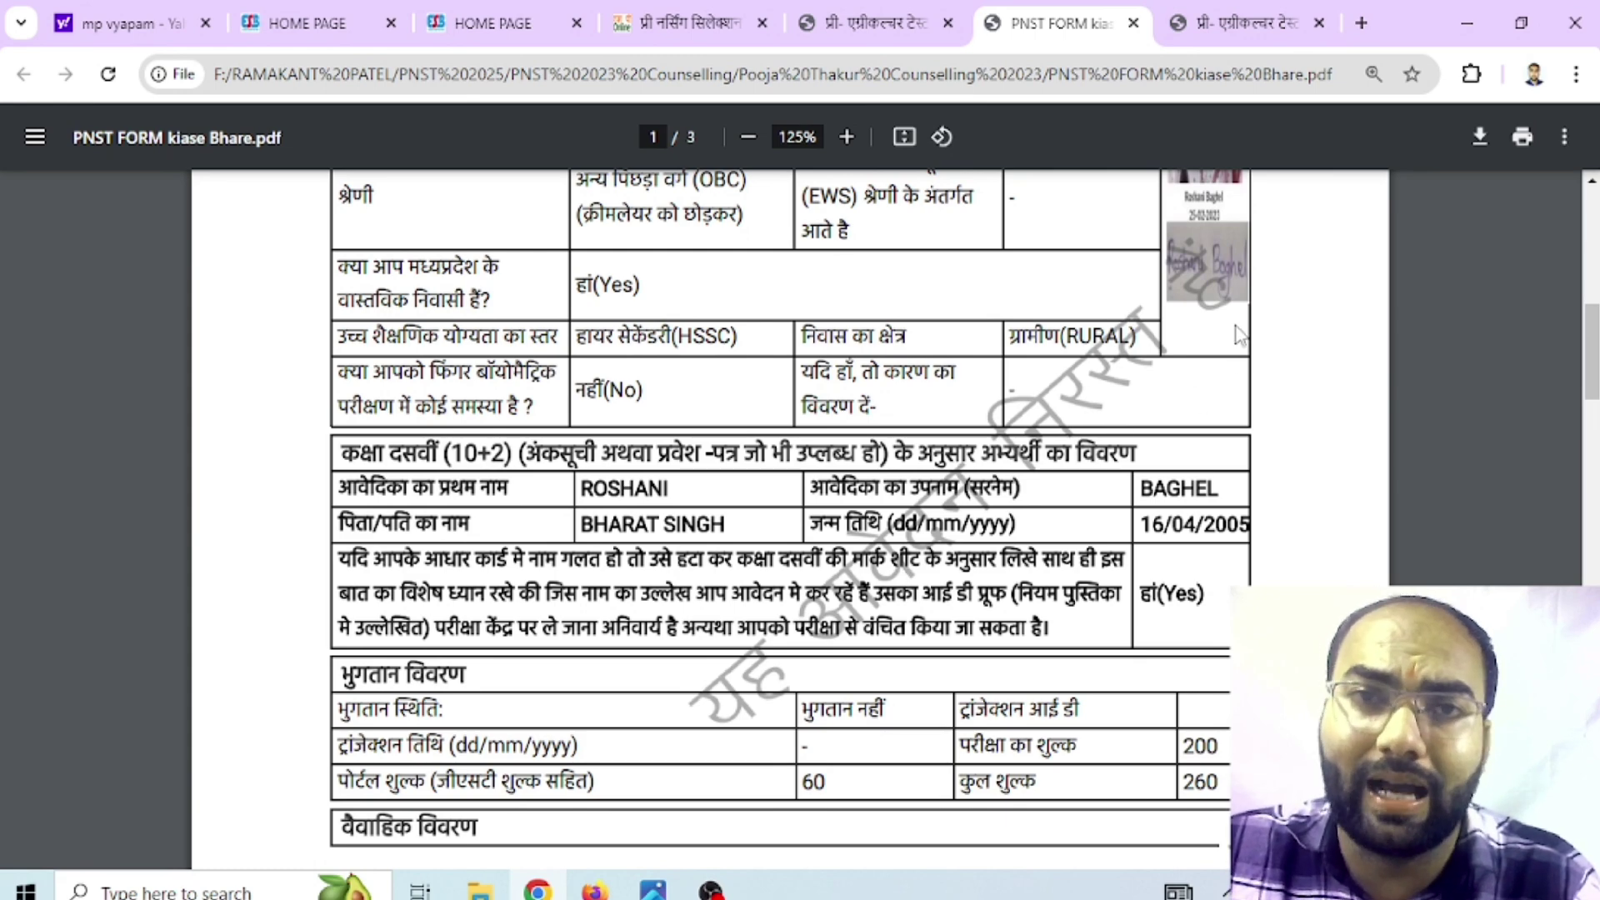
left_click(1232, 13)
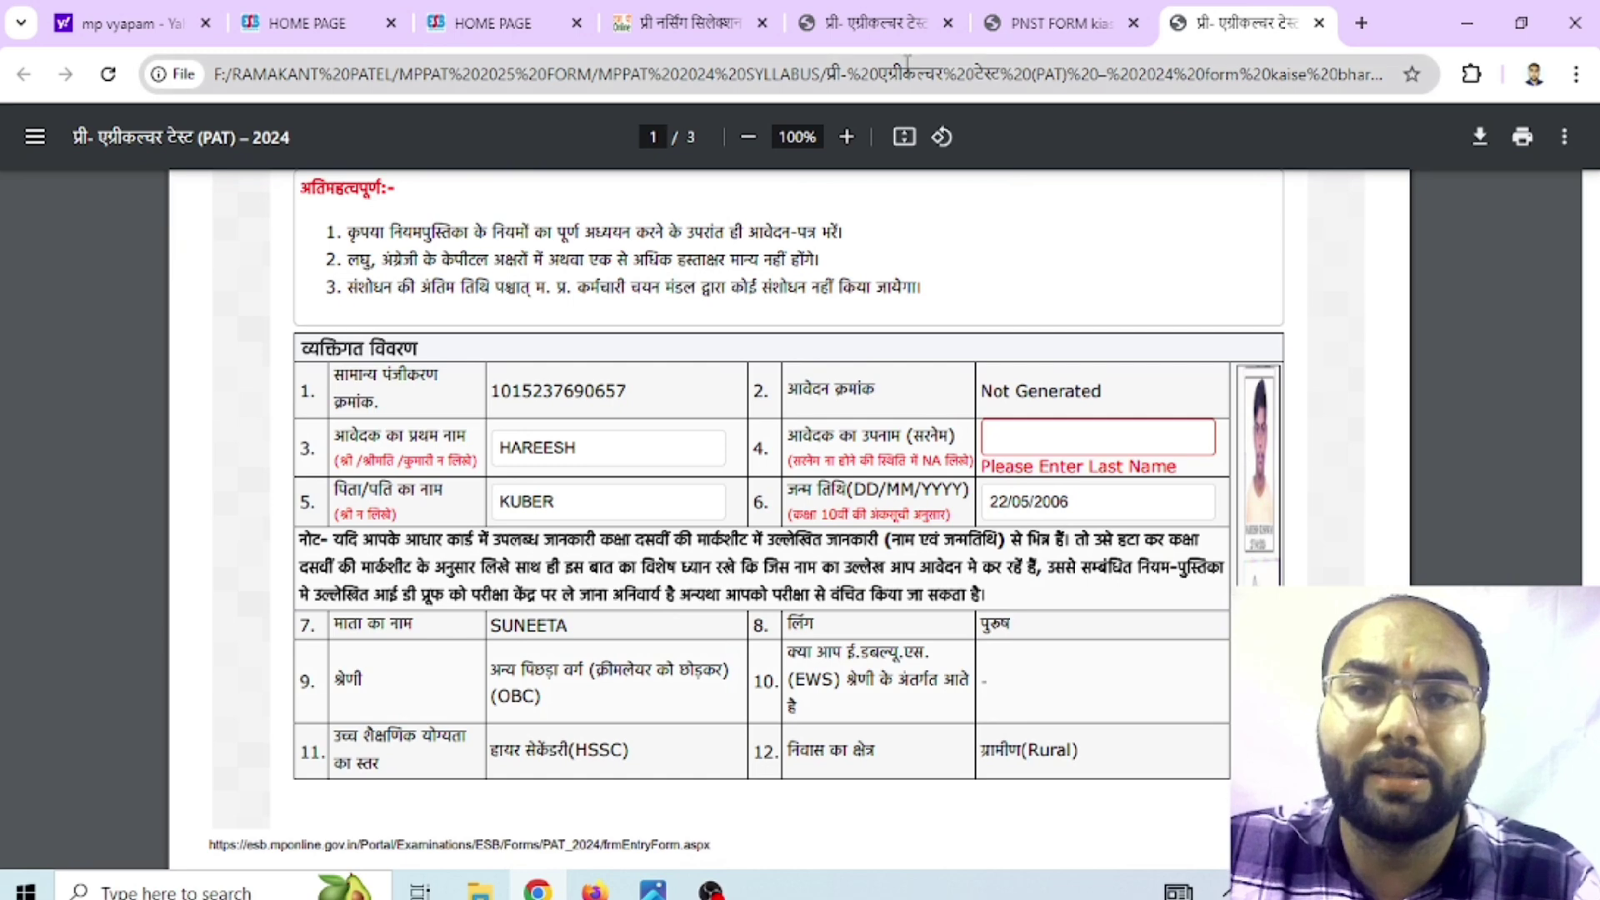
left_click(871, 25)
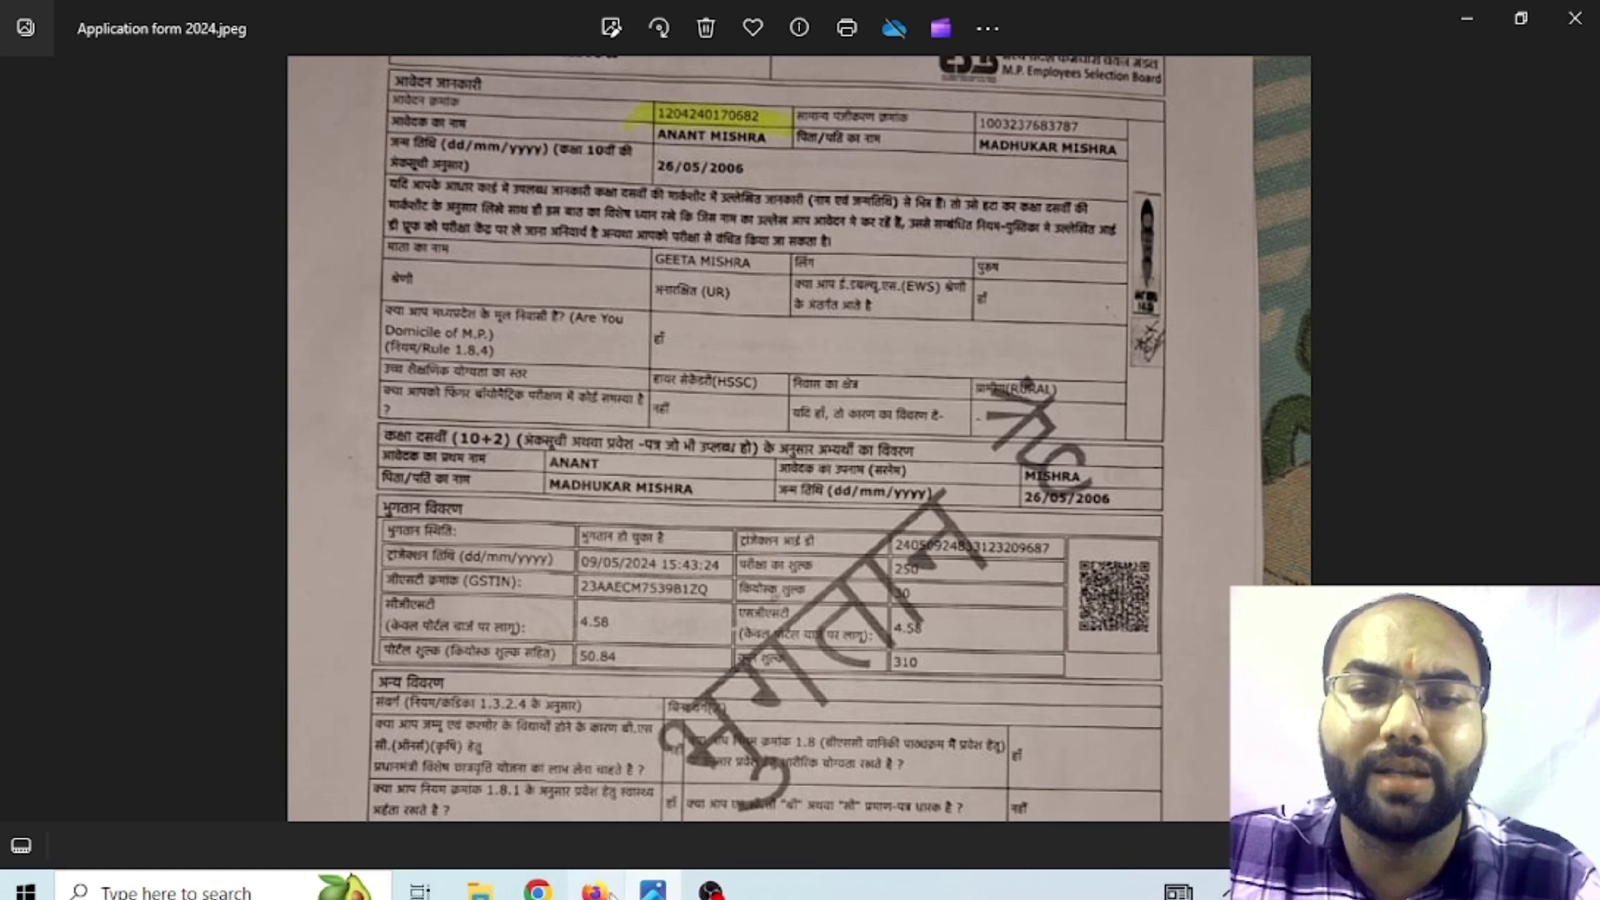
Go back from the Photos image to the PAT 2024 form in Chrome
left_click(537, 890)
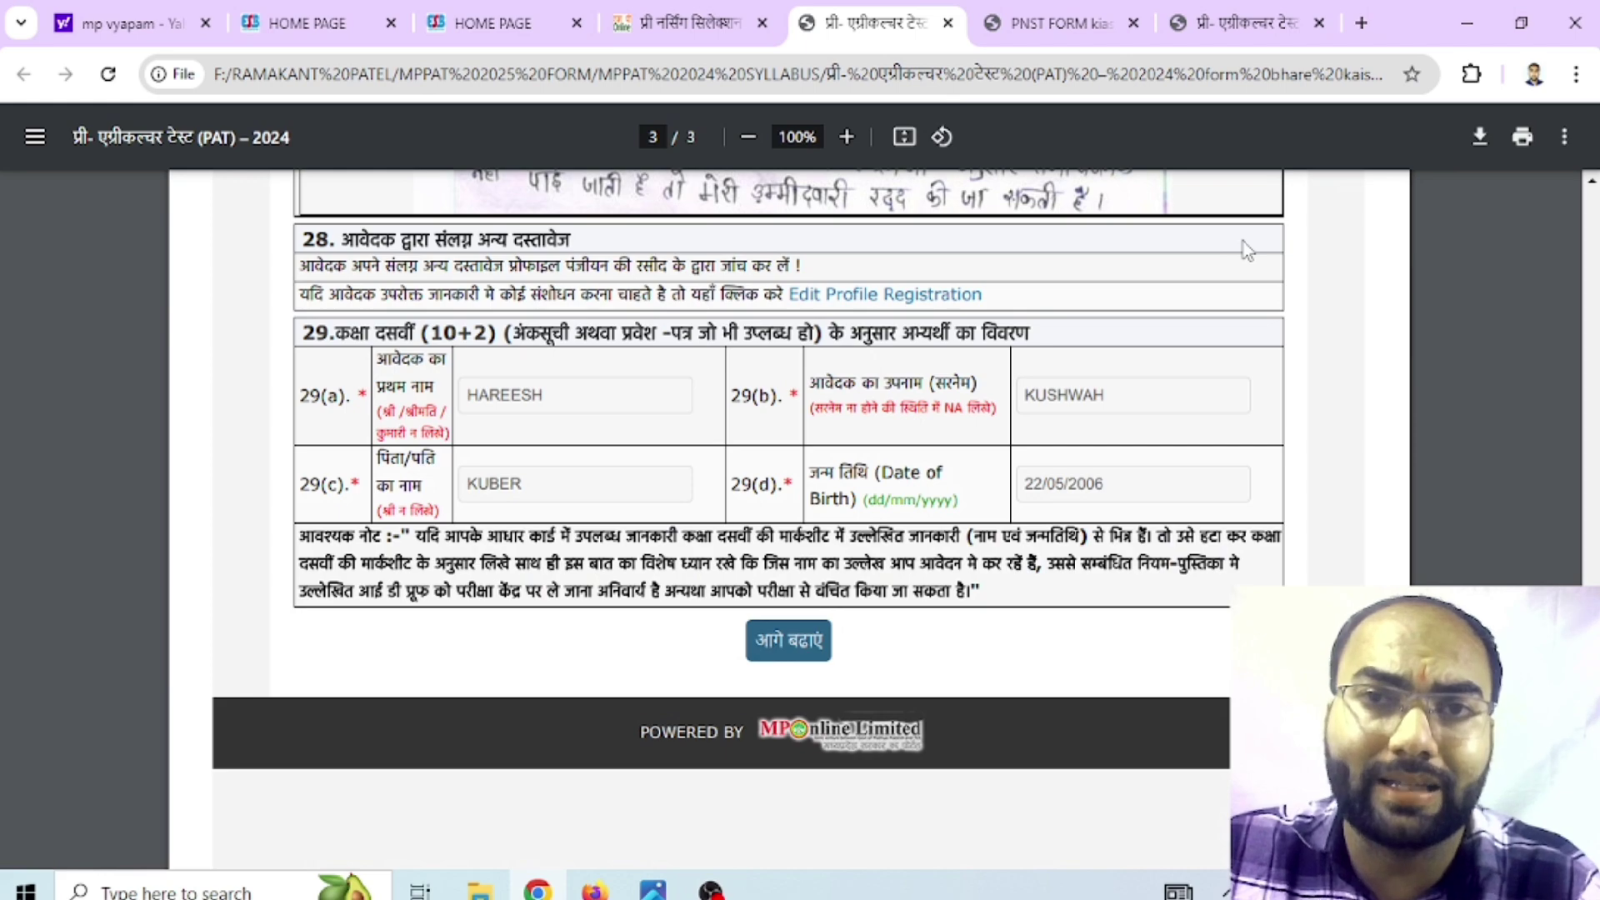
Skim the PAT form copy from page 1, then return to the PNST & GNMTST 2024 entry form
left_click(1241, 20)
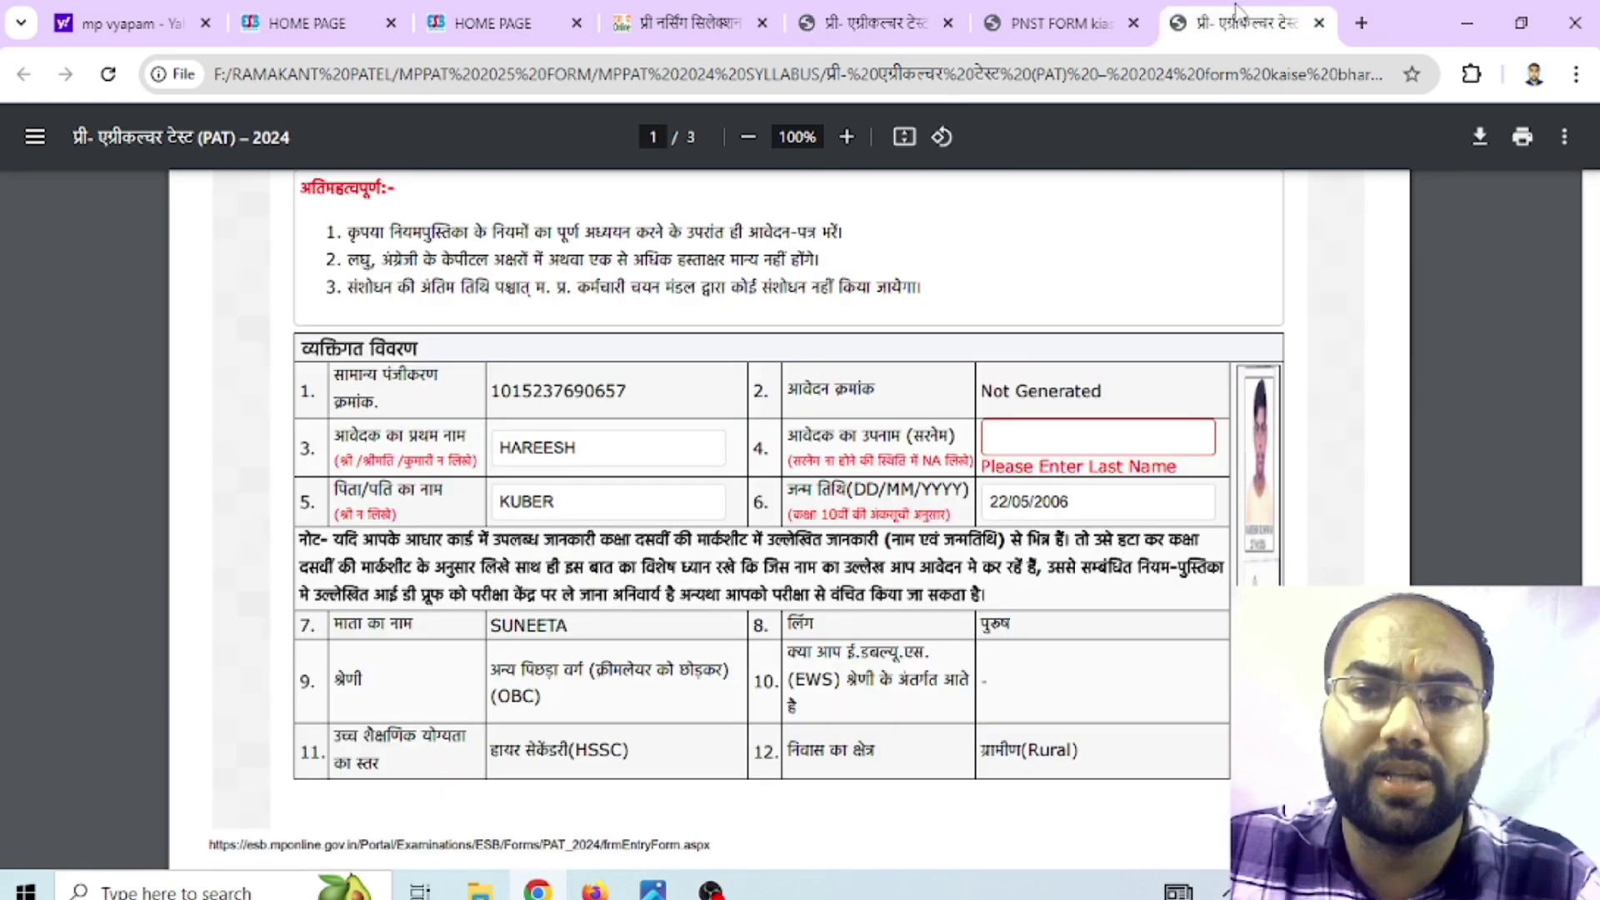
scroll(787, 517, "down", 7)
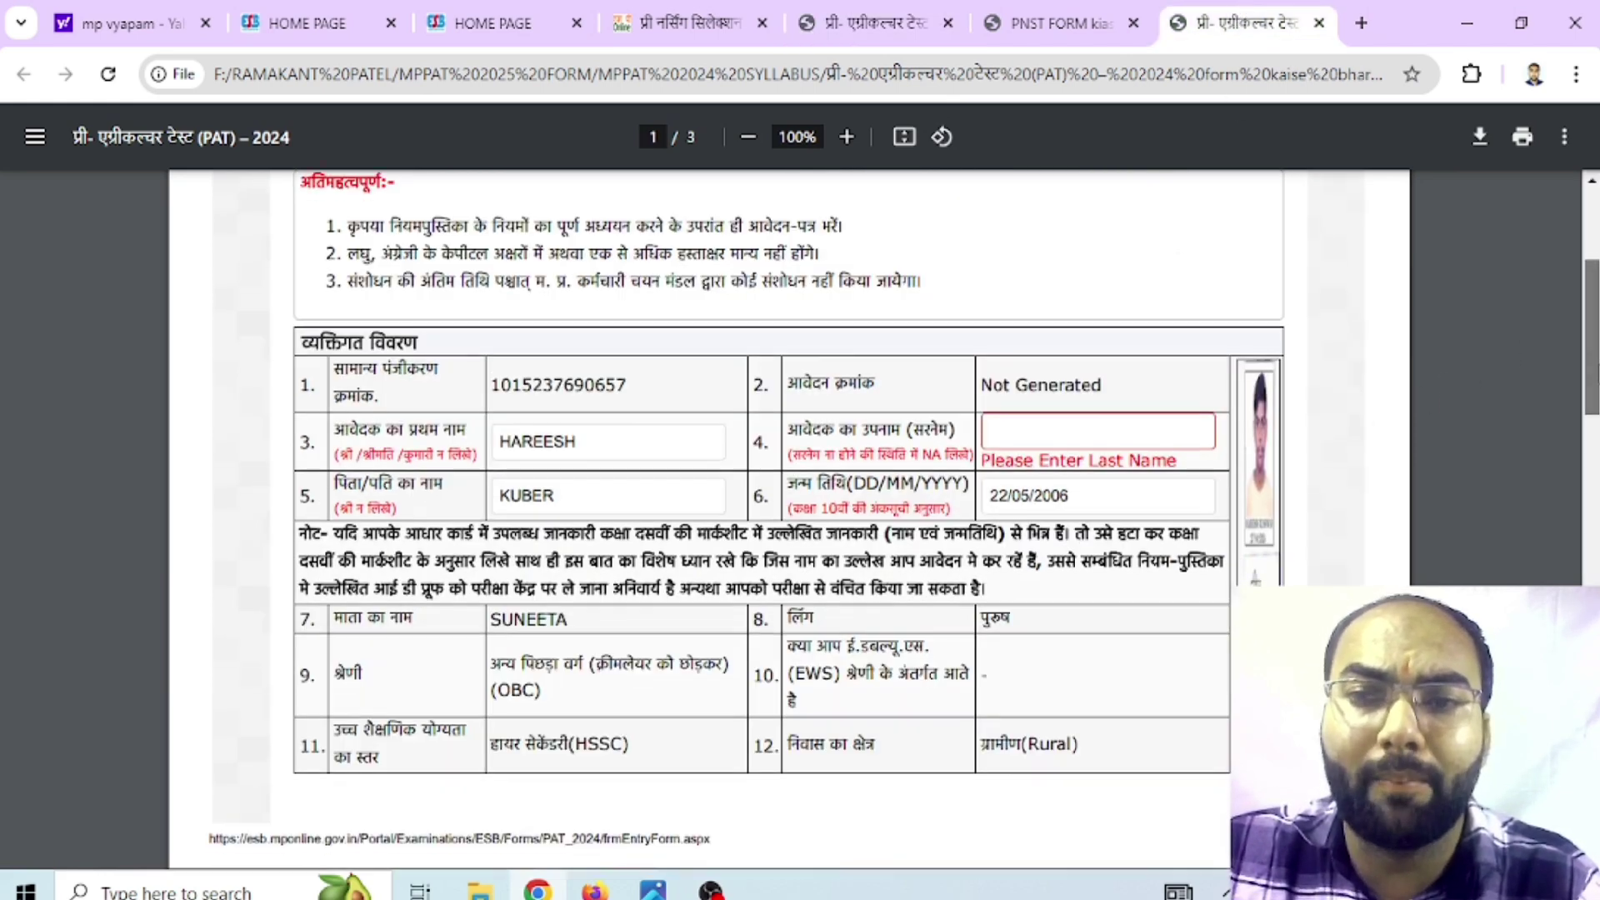
scroll(788, 517, "down", 10)
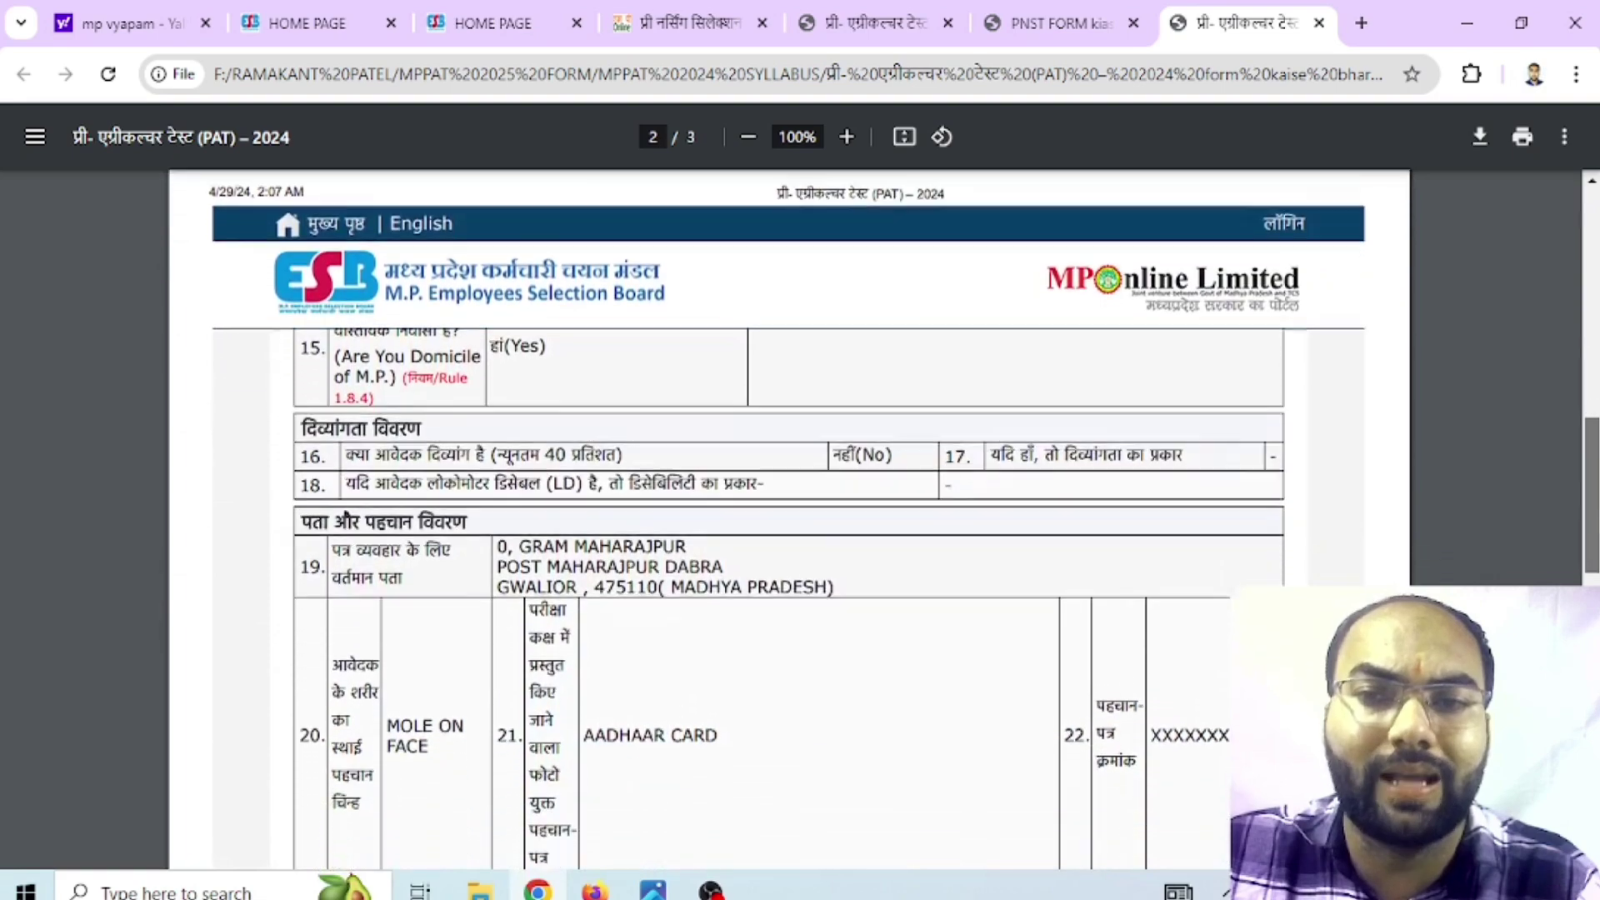
scroll(787, 517, "down", 5)
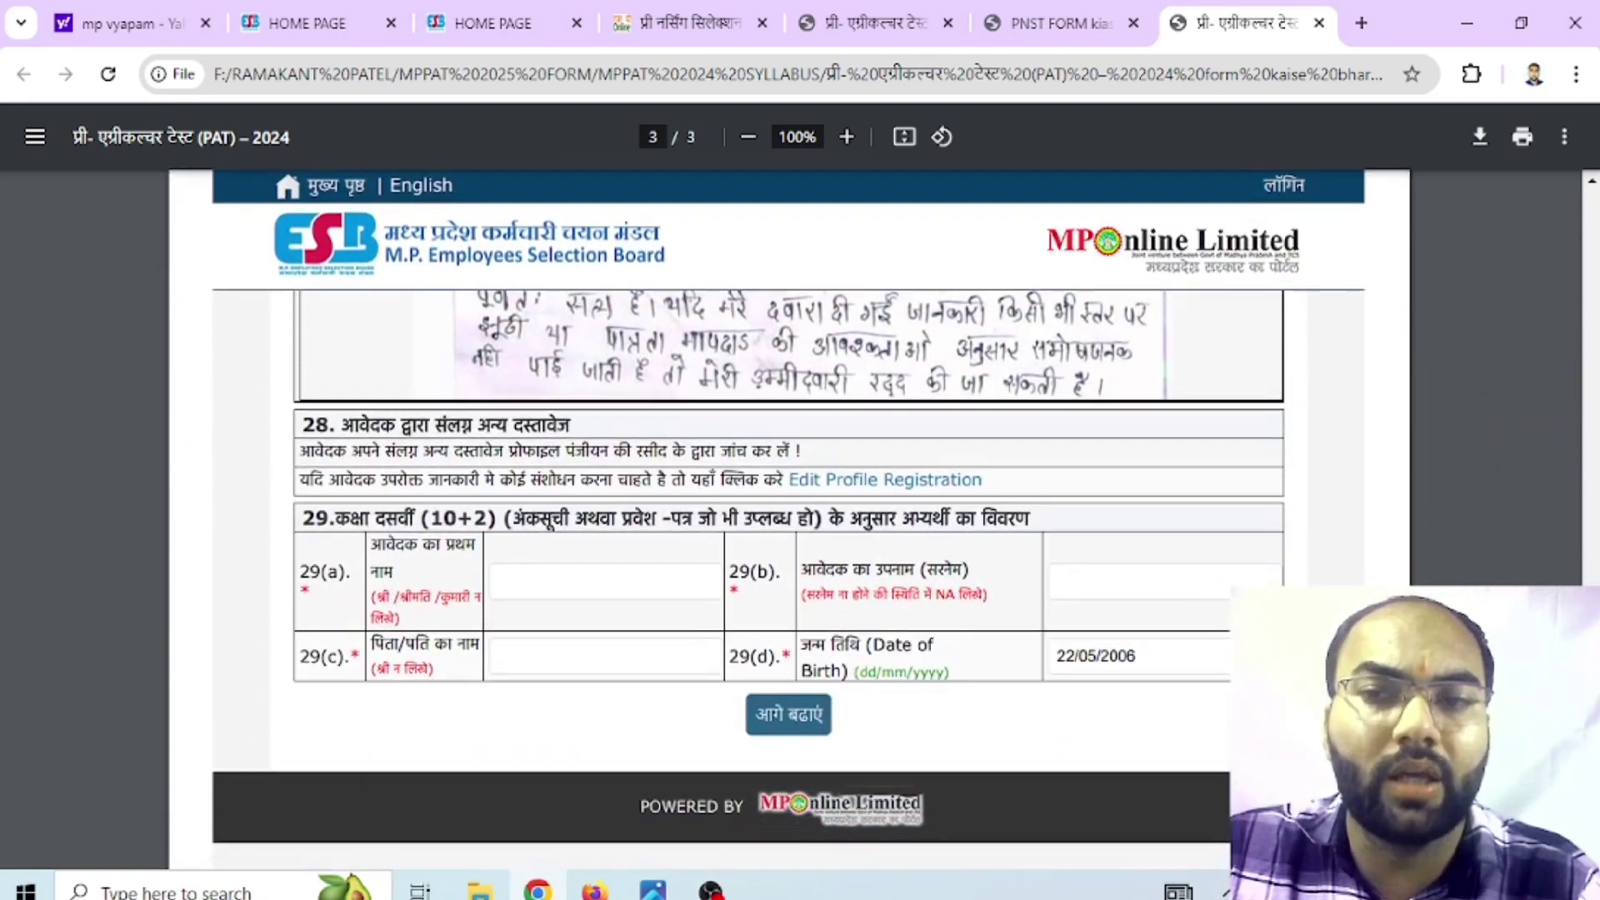
left_click(679, 23)
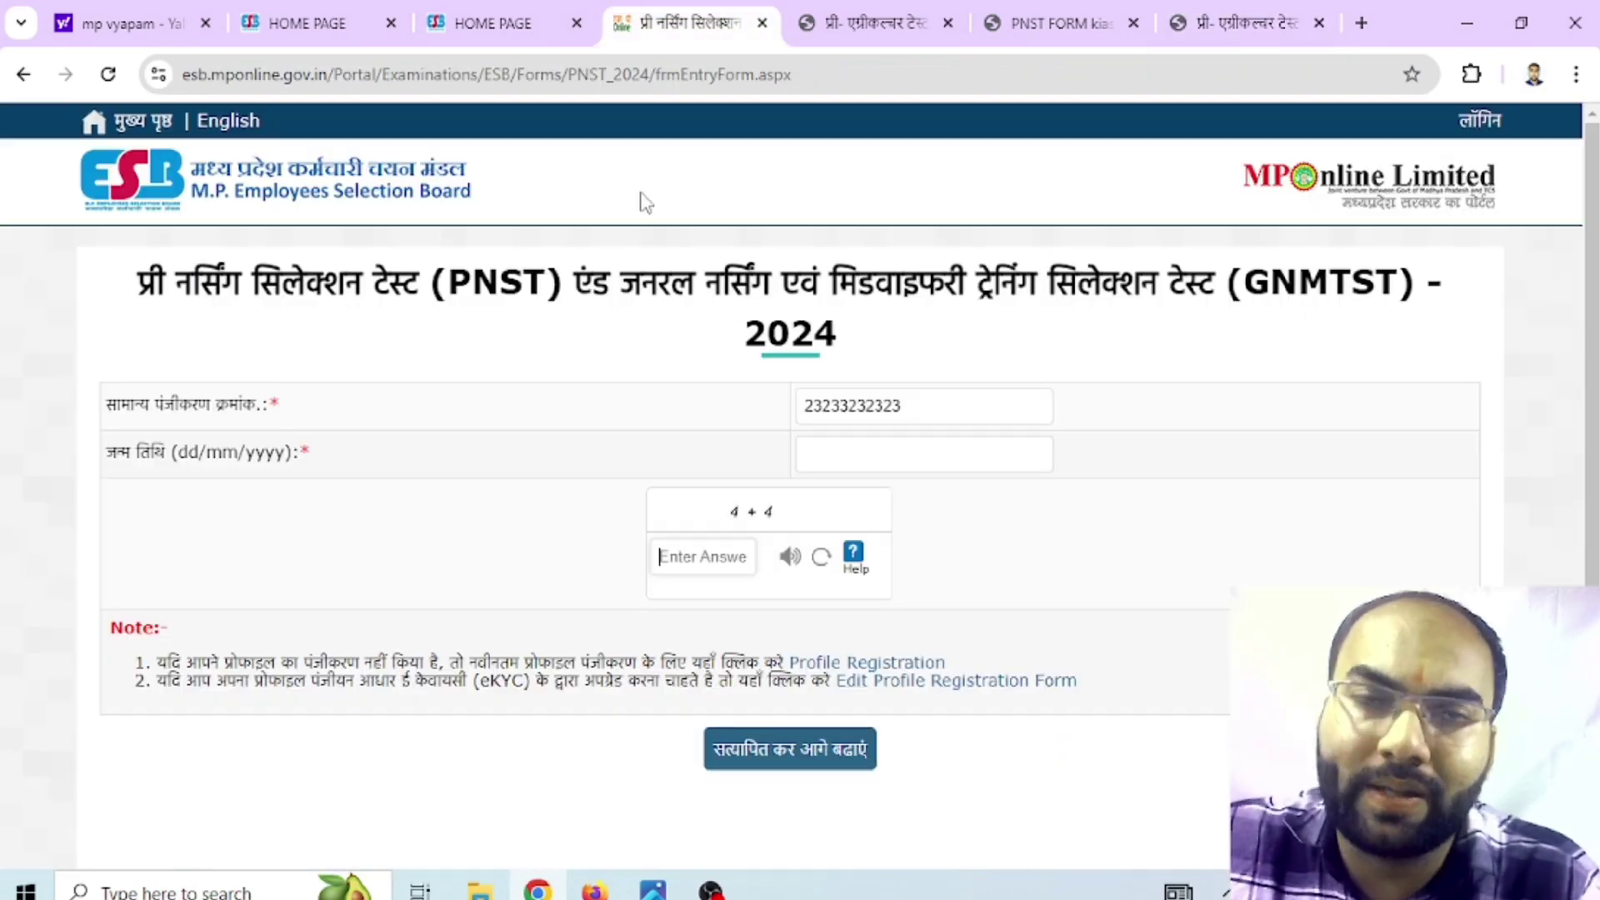